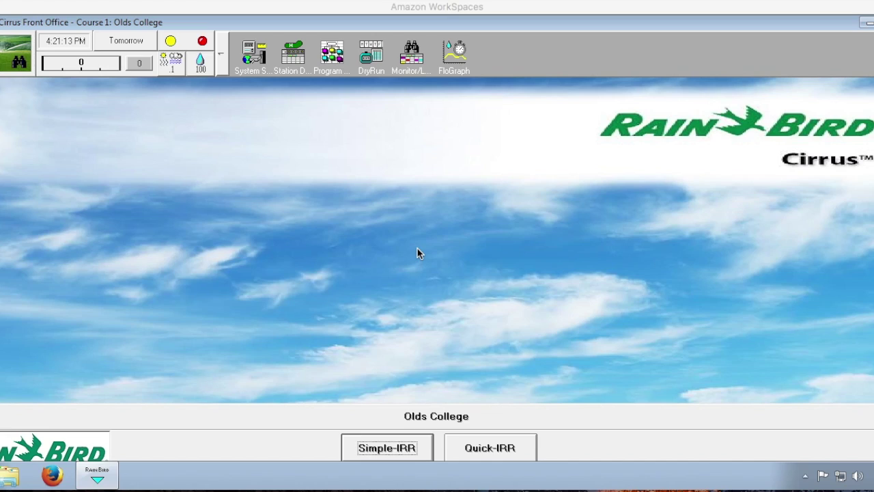
Open the system settings and set the flow measurement units to US gallons per minute (gpm)
click(254, 57)
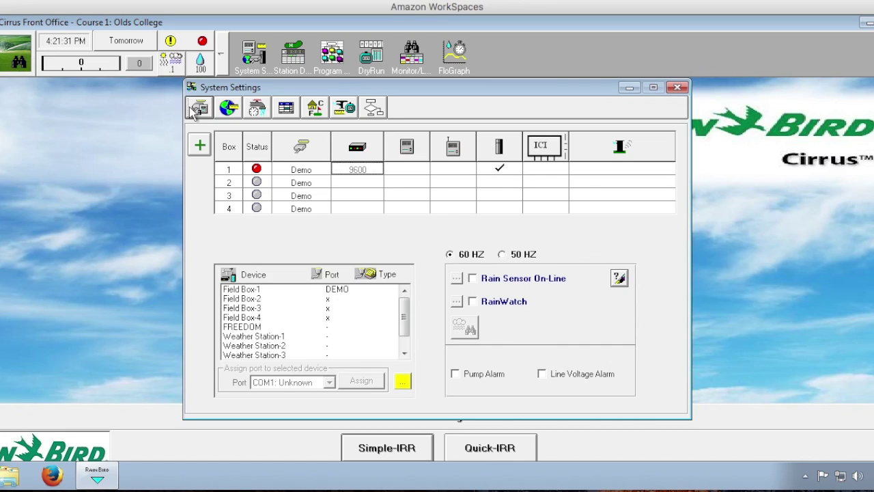
click(234, 111)
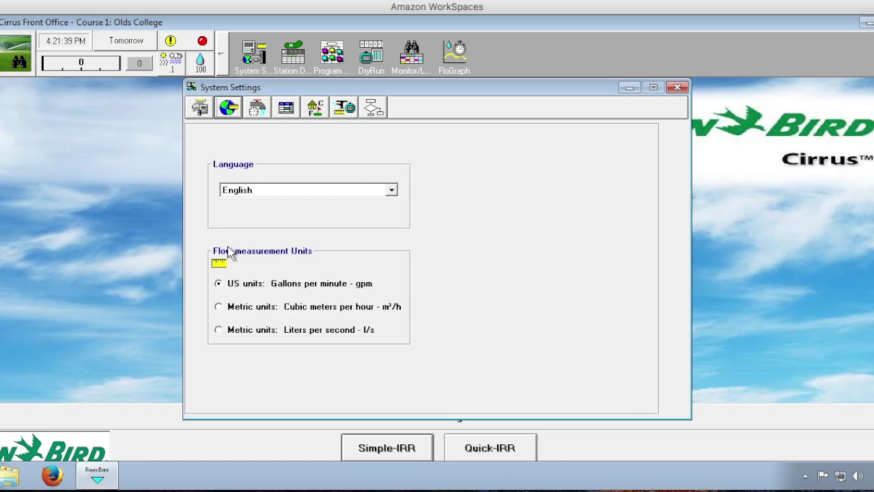
click(217, 285)
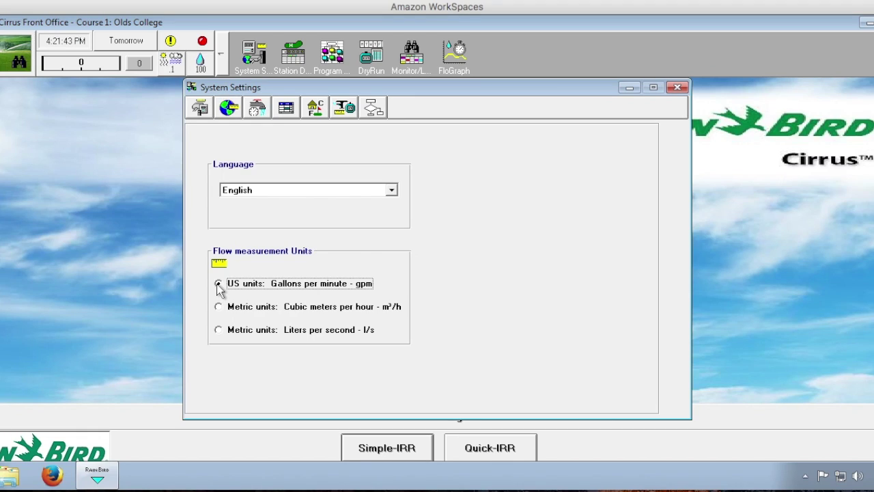
In the system's Precip Data Table, choose the rectangular spacing pattern for the Tees entry
click(287, 108)
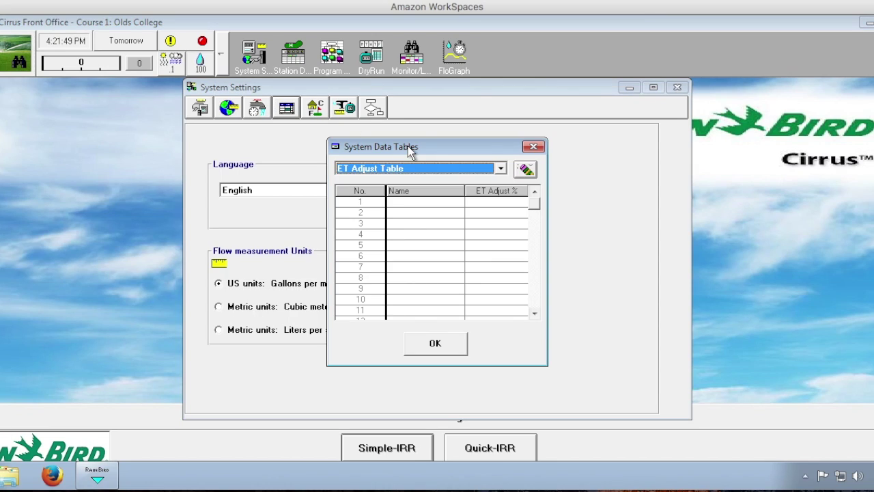
click(500, 170)
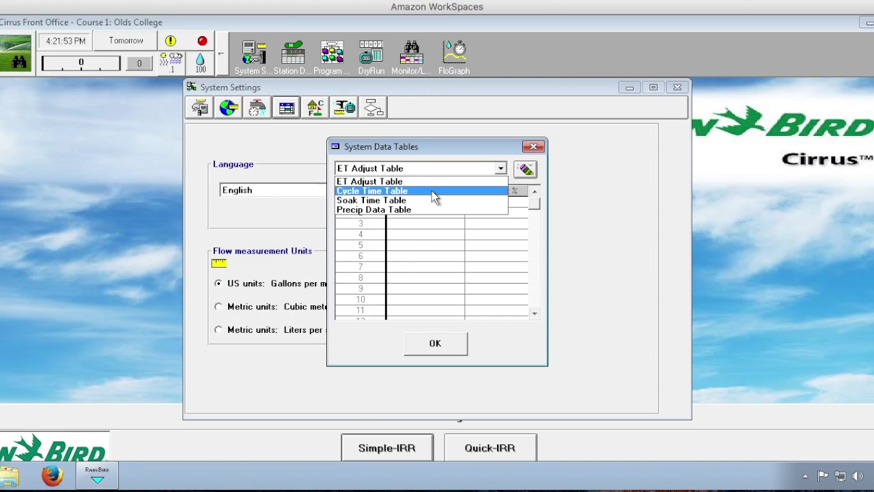
click(406, 209)
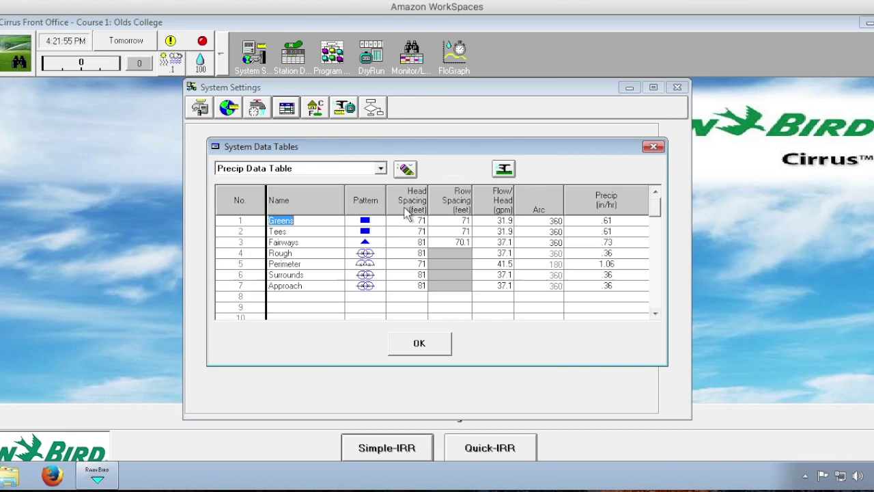
click(355, 232)
click(351, 227)
click(395, 243)
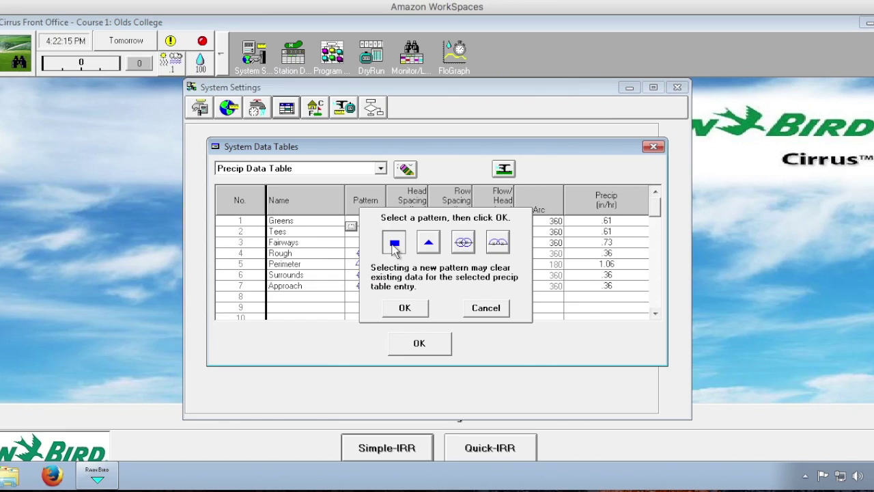
click(404, 307)
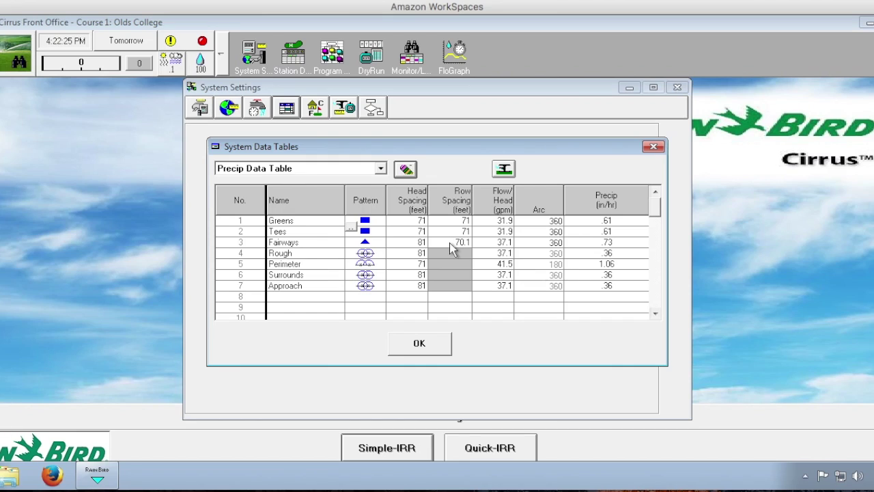
Switch to the Rain Bird rotor PDF and look up the #40-Orange nozzle's radius and flow at 80 psi for the 700 Series
key(ctrl+Right)
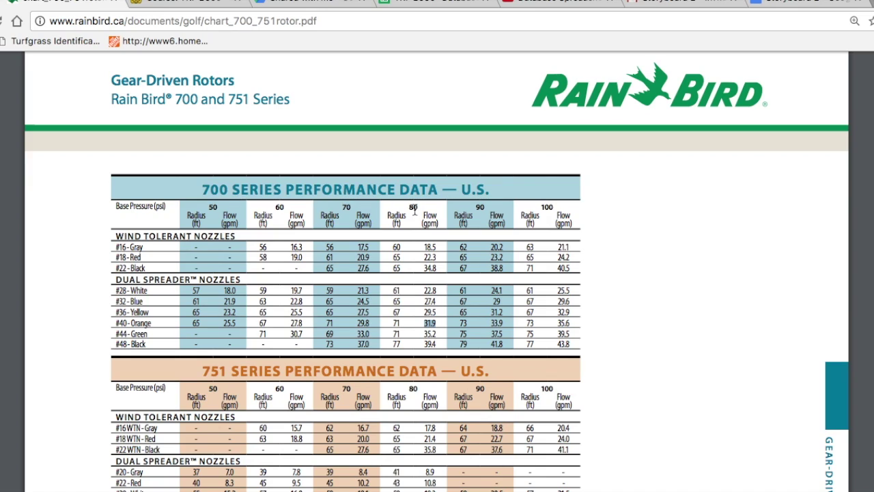
click(145, 325)
double_click(395, 324)
drag(423, 322, 442, 321)
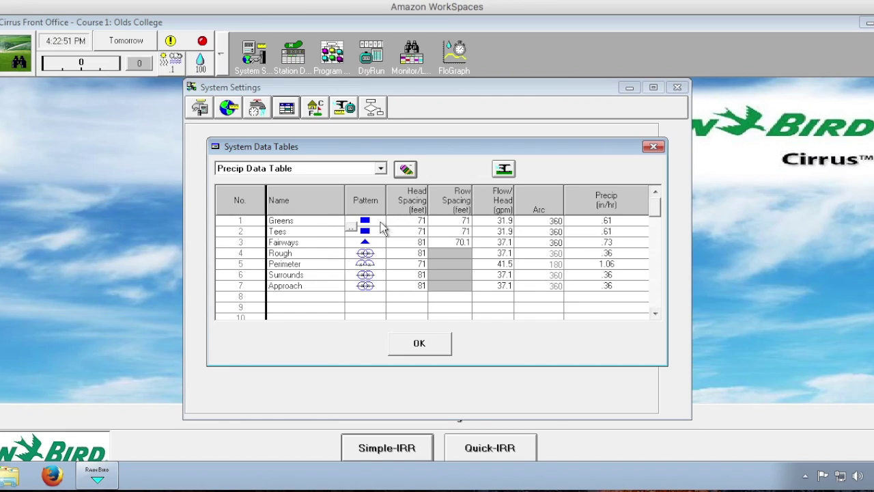
Finish with the Precip Data Table and review the handles and names in the golf area definitions
click(357, 250)
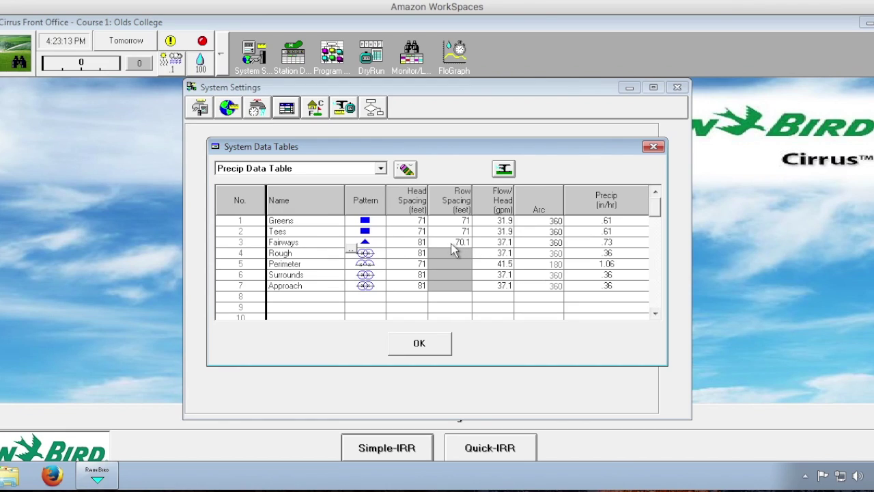
click(425, 334)
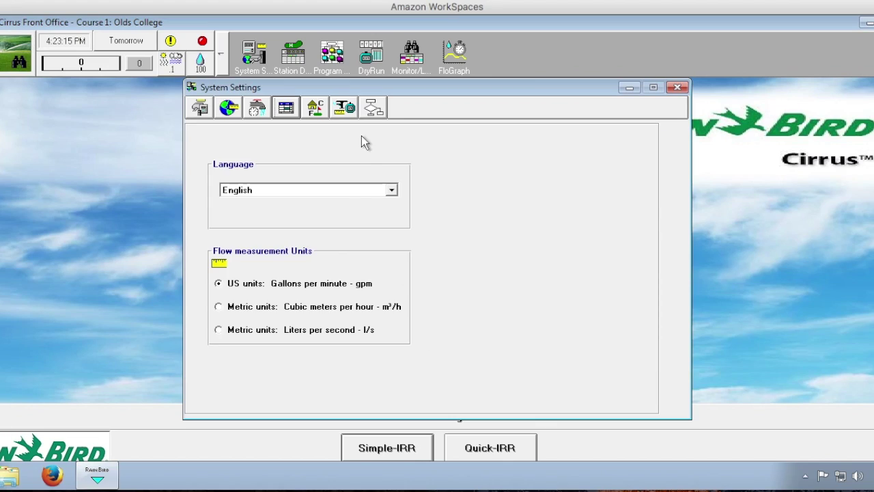
click(322, 111)
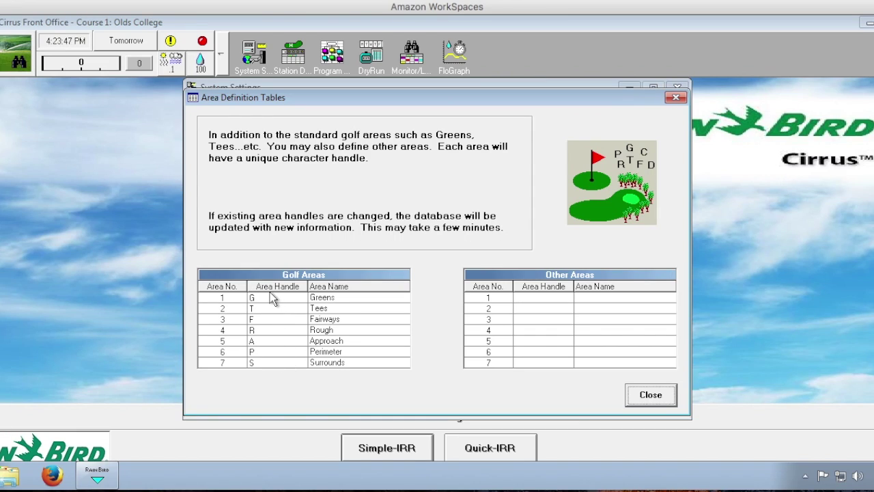
click(649, 403)
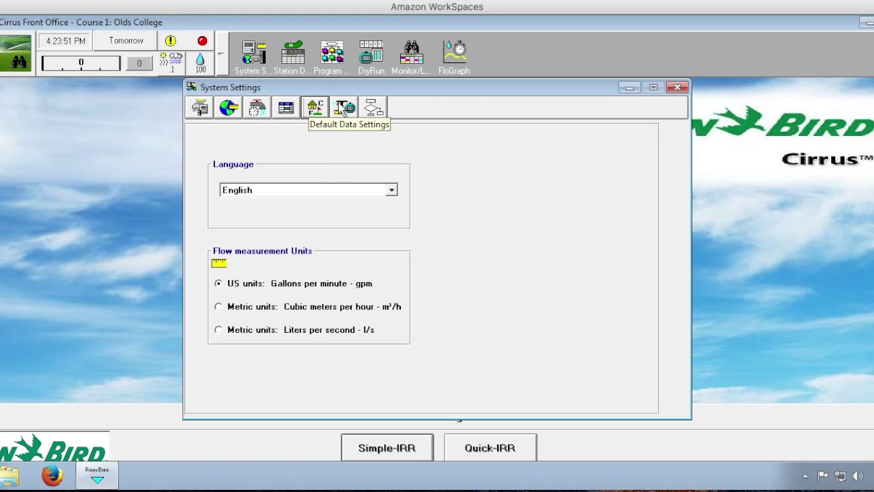
In the default flow data, assign Greens the Rain Bird 700 Series #40 Orange nozzle at 80 psi, then close the system settings
click(339, 107)
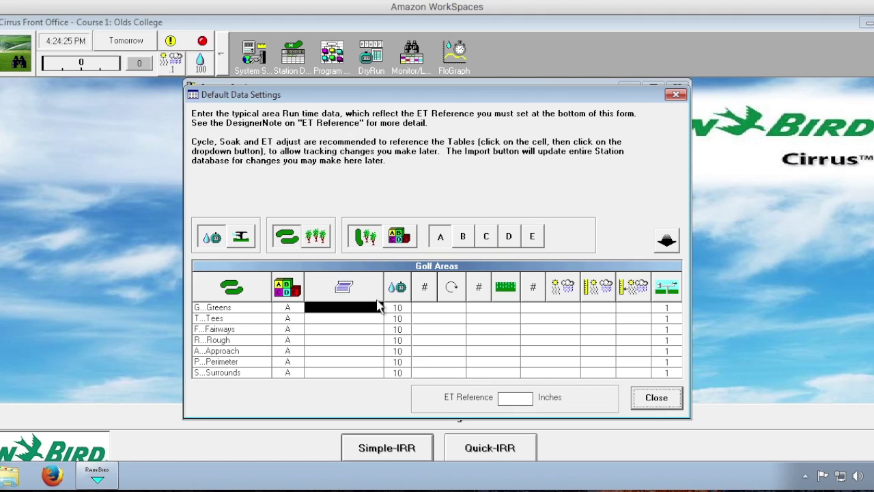
click(250, 242)
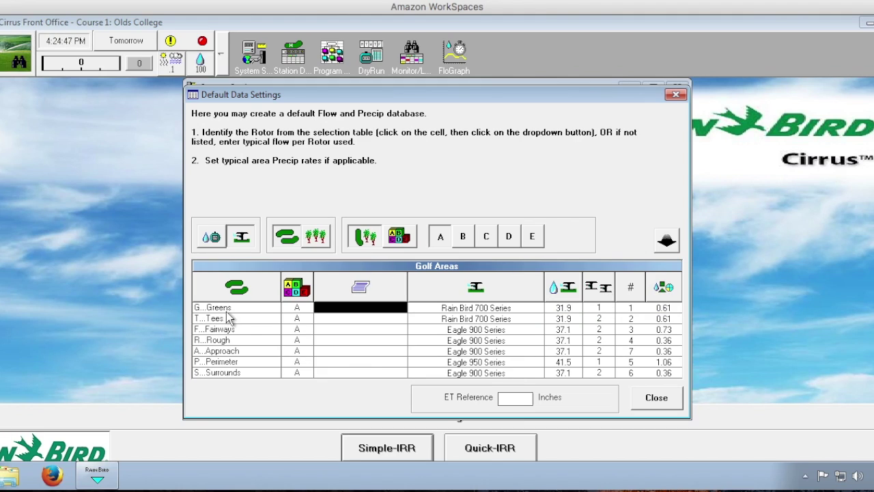
click(499, 309)
click(538, 308)
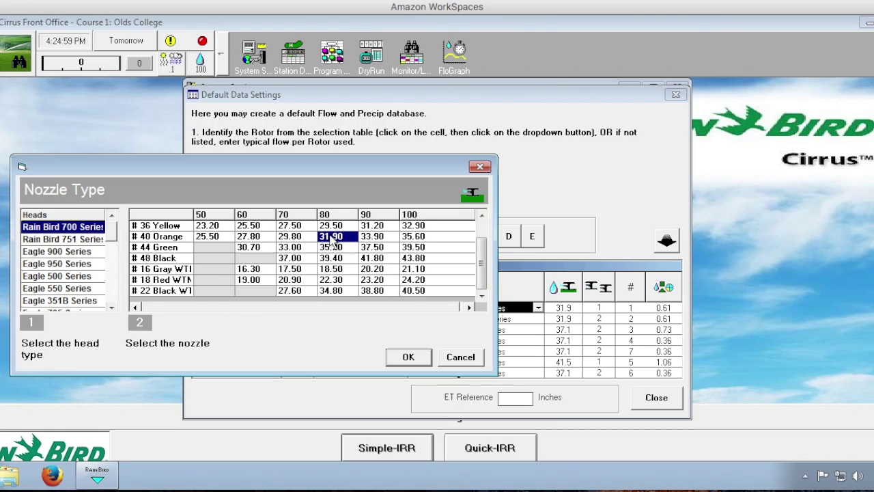
click(415, 358)
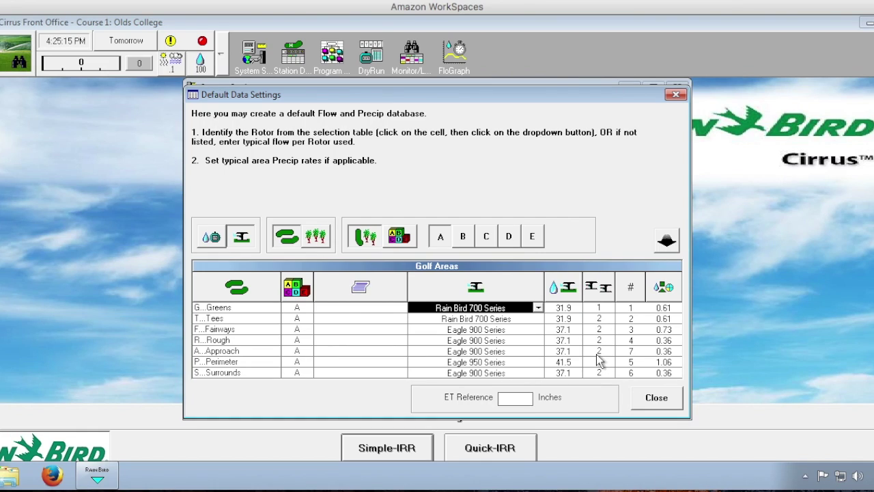
click(650, 401)
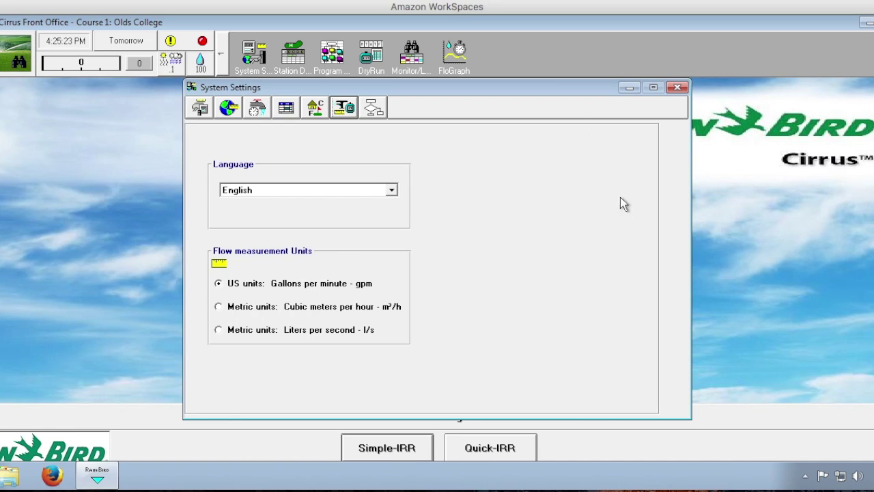
click(678, 88)
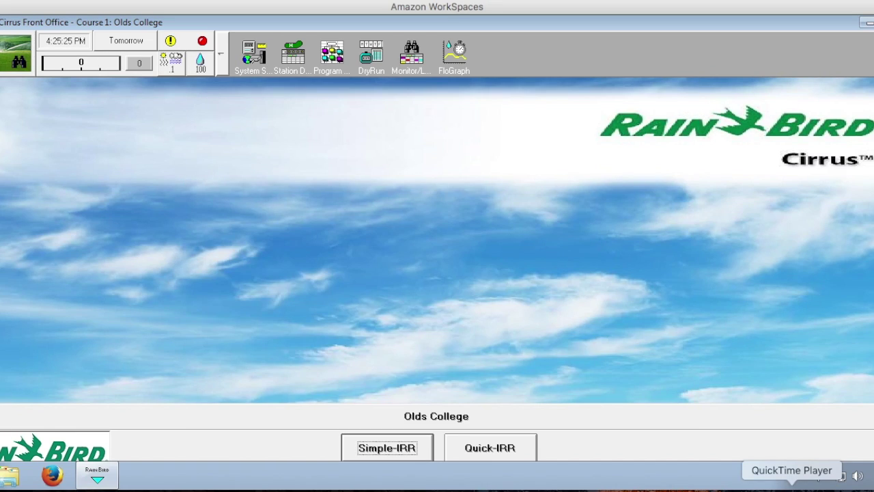
right_click(792, 483)
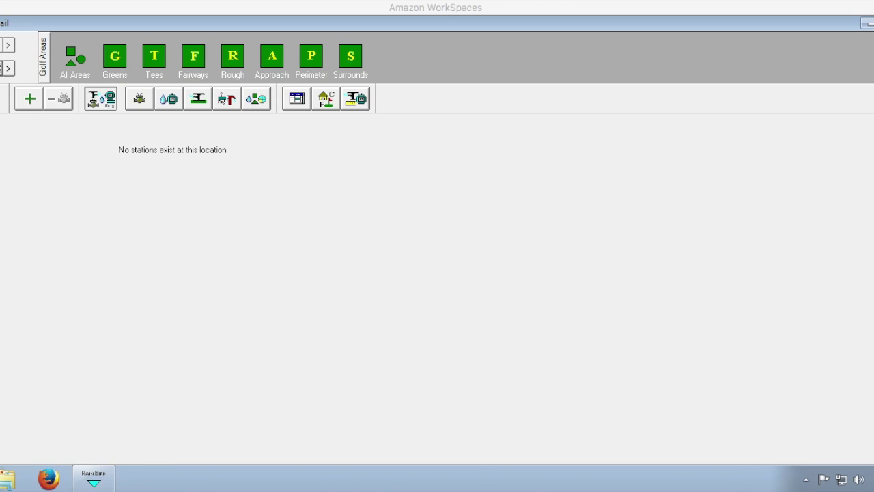
Advance the station detail to the next hole and check hole 9's tee stations T1 to T3 in the Database collection spreadsheet
click(9, 69)
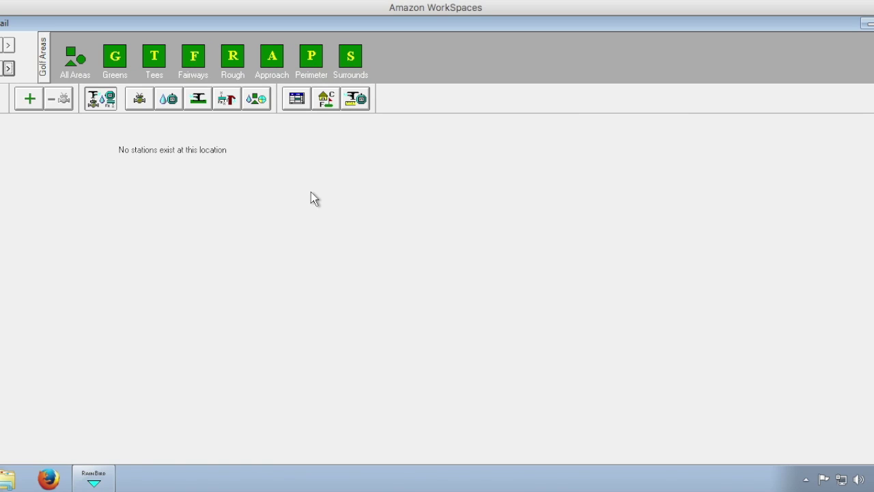
key(super+Tab)
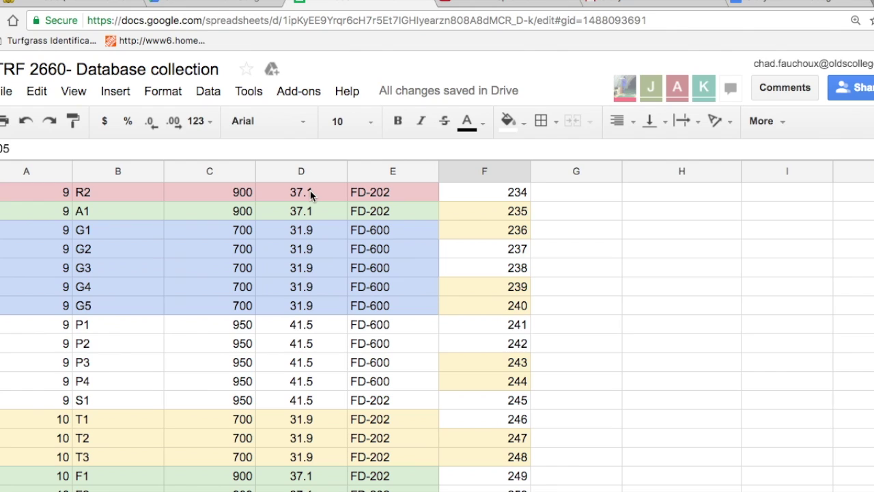
scroll(265, 251, up, 4)
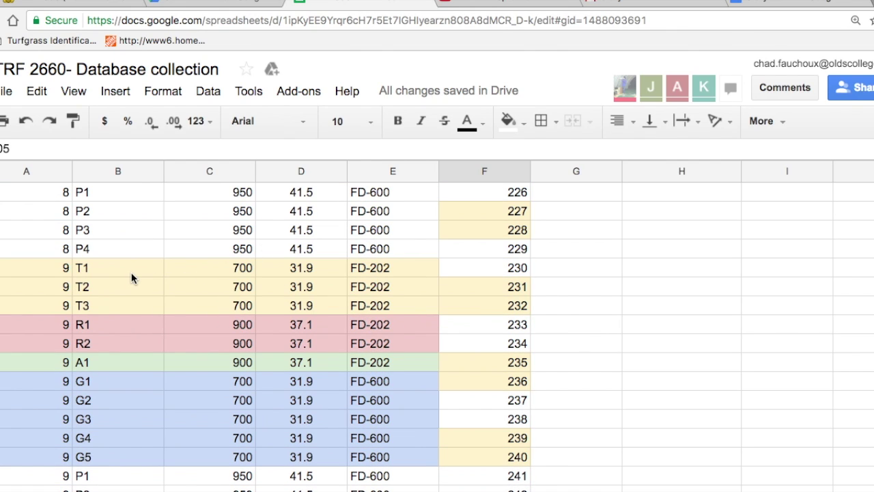
click(133, 275)
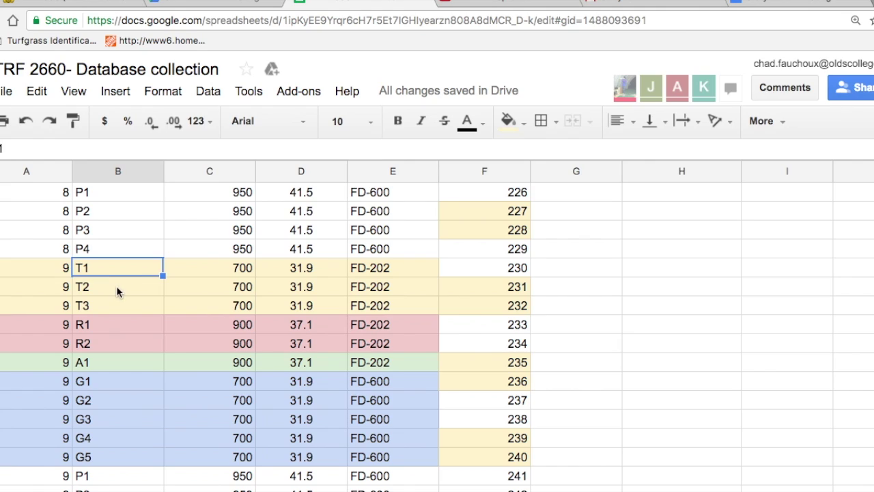
click(117, 285)
click(111, 307)
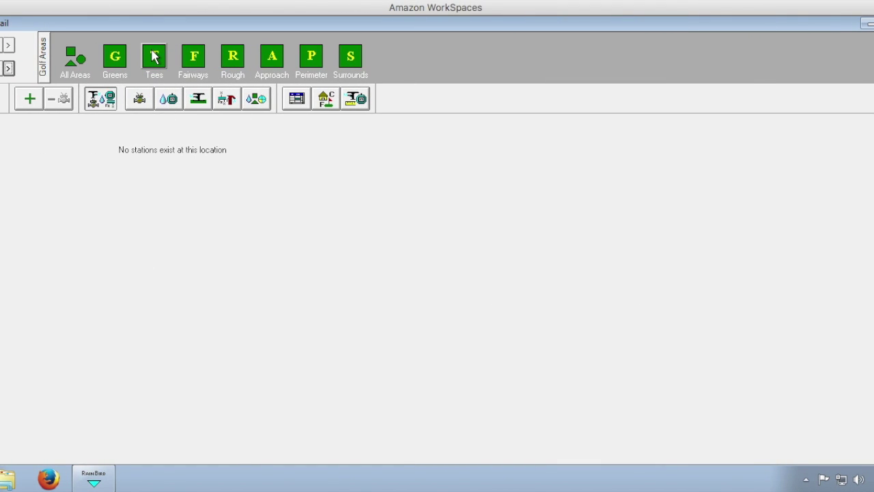
Add three stations to the Tees area of the hole in the Cirrus station detail
click(35, 98)
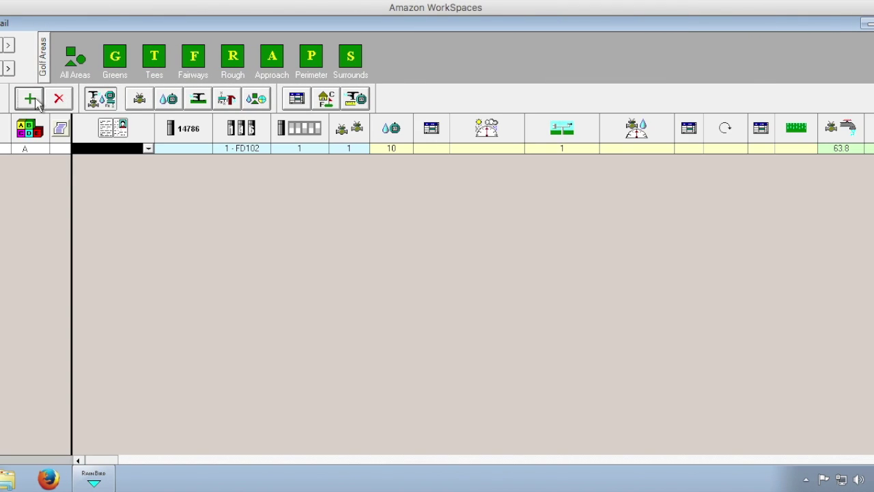
click(36, 99)
click(36, 100)
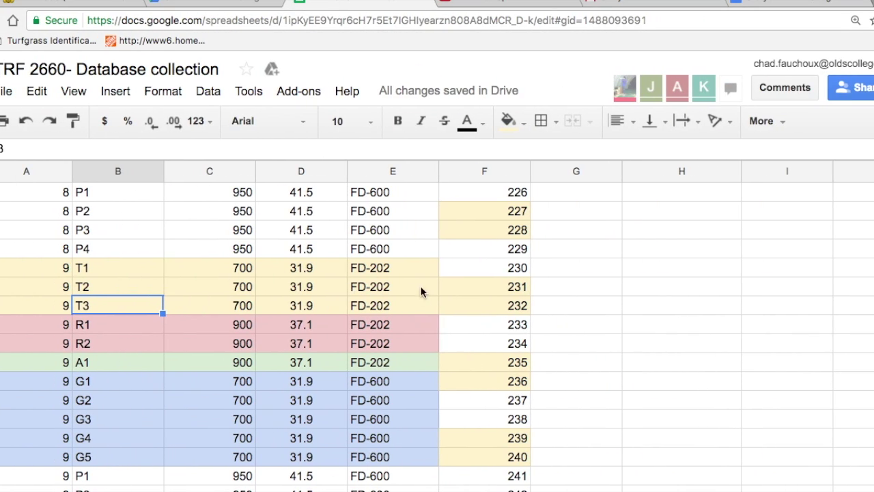
Look up hole 9's T1 to T3 addresses in the spreadsheet and enter 230, 231 and 232 as the new stations' decoder addresses
click(491, 265)
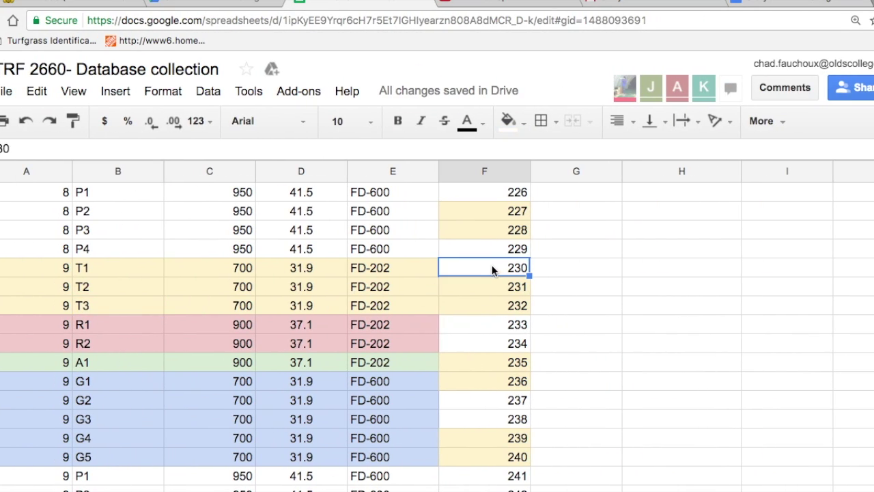
click(493, 286)
click(489, 308)
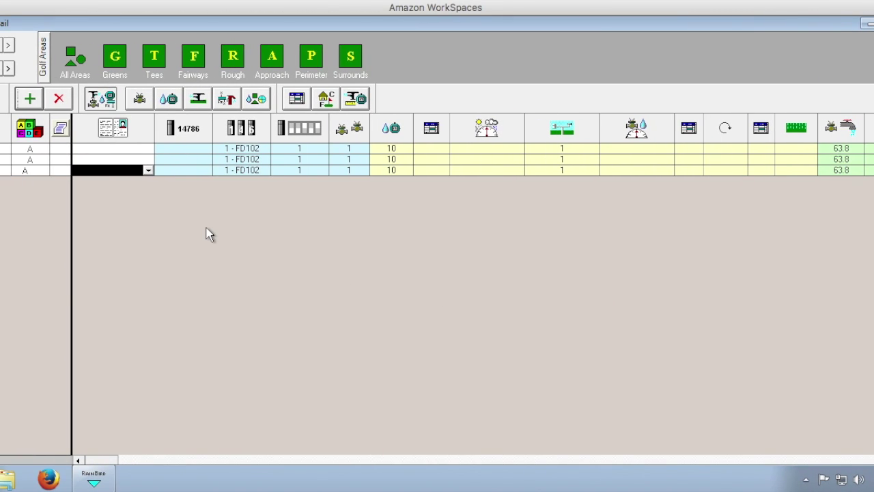
click(194, 149)
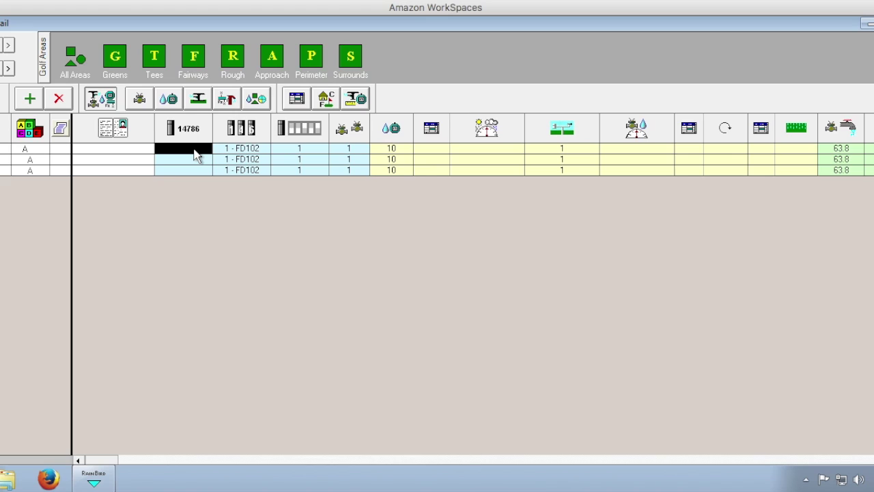
text(230)
key(Return)
text(231)
key(Tab)
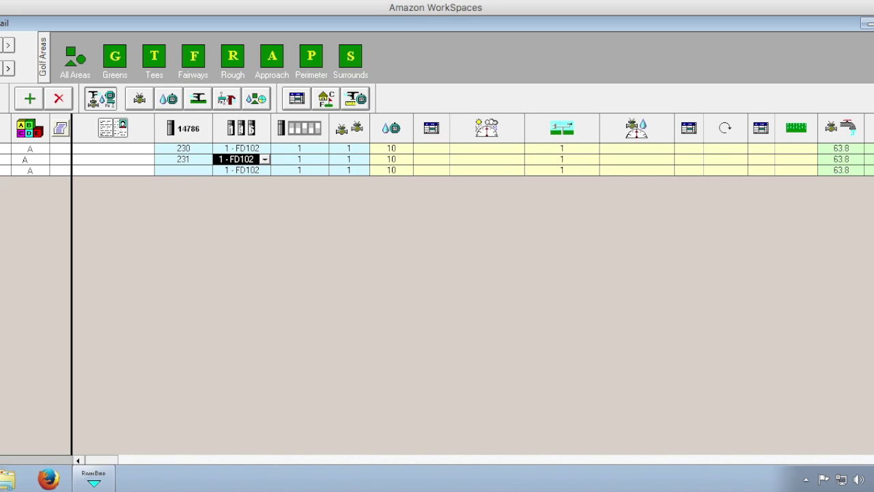
click(183, 159)
click(183, 170)
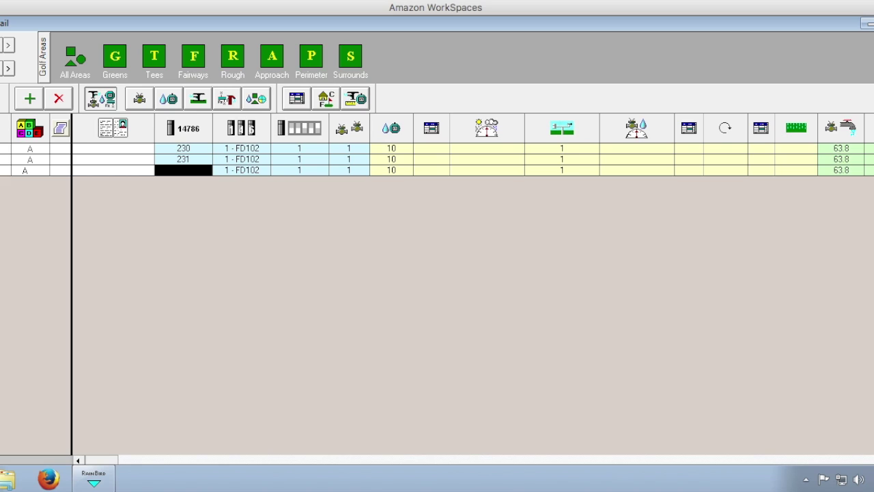
text(232)
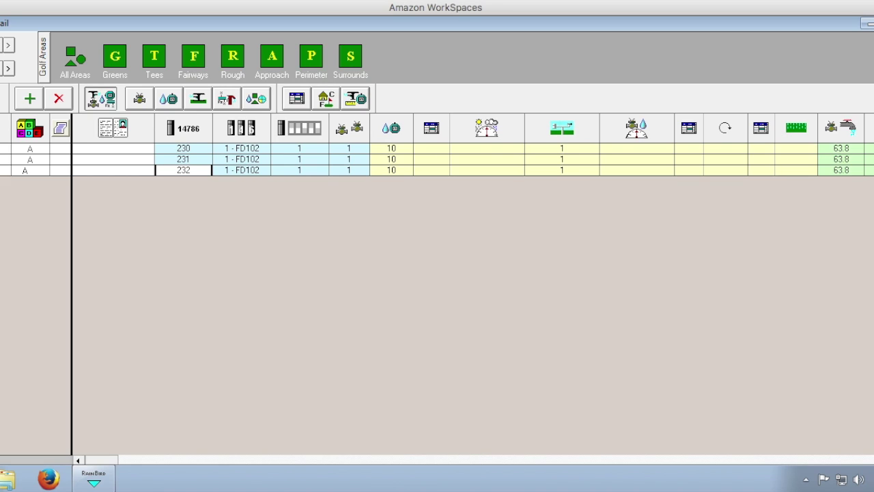
key(Tab)
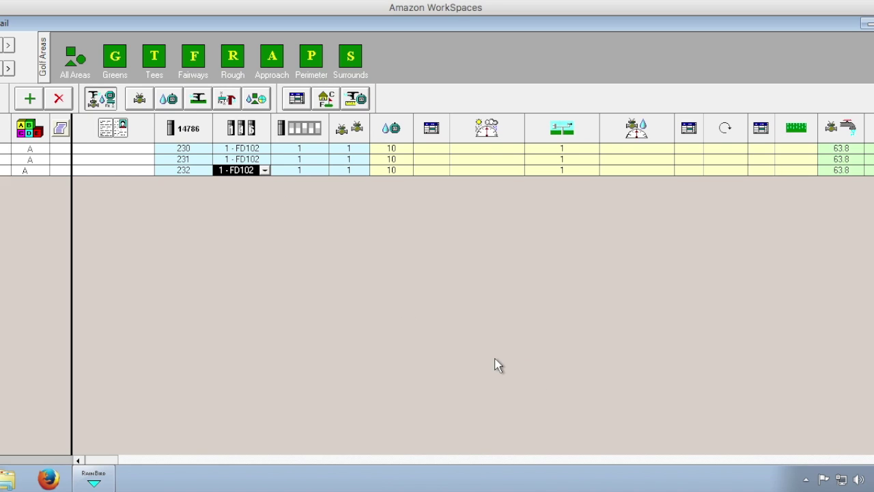
Check hole 9's rough stations R1 and R2 in the spreadsheet and add two stations to the Rough area in Cirrus
scroll(498, 366, right, 15)
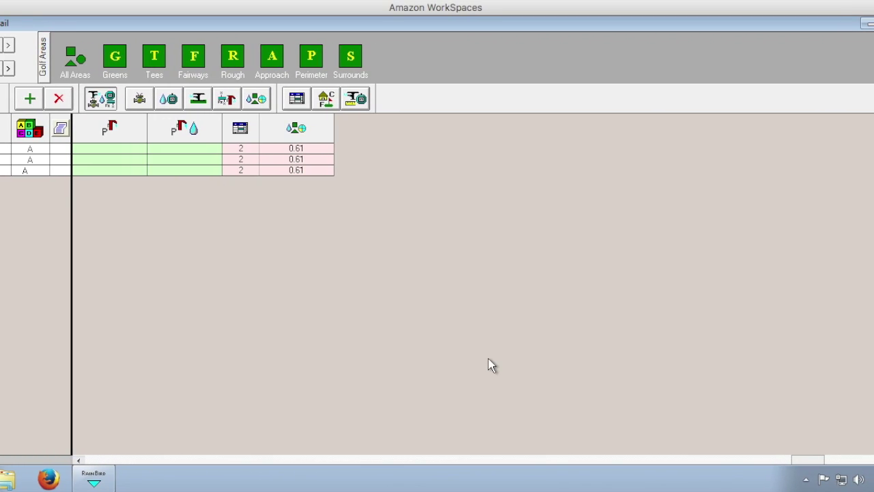
scroll(281, 284, left, 15)
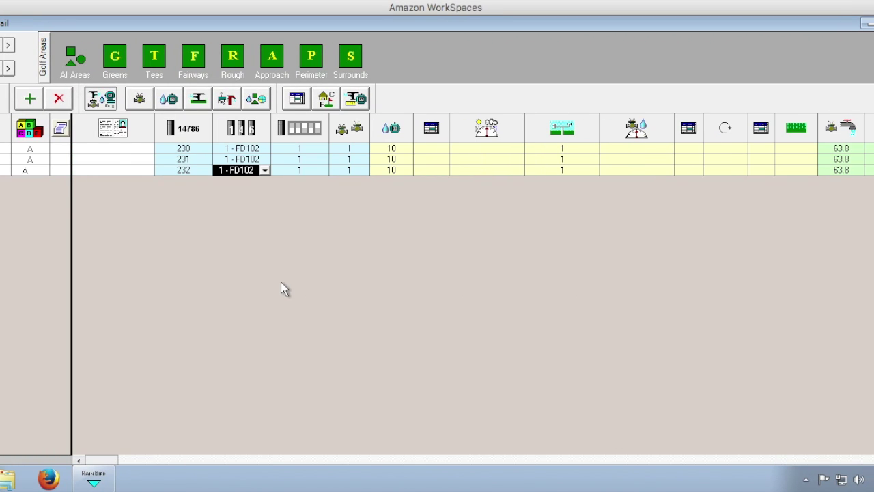
key(ctrl+Right)
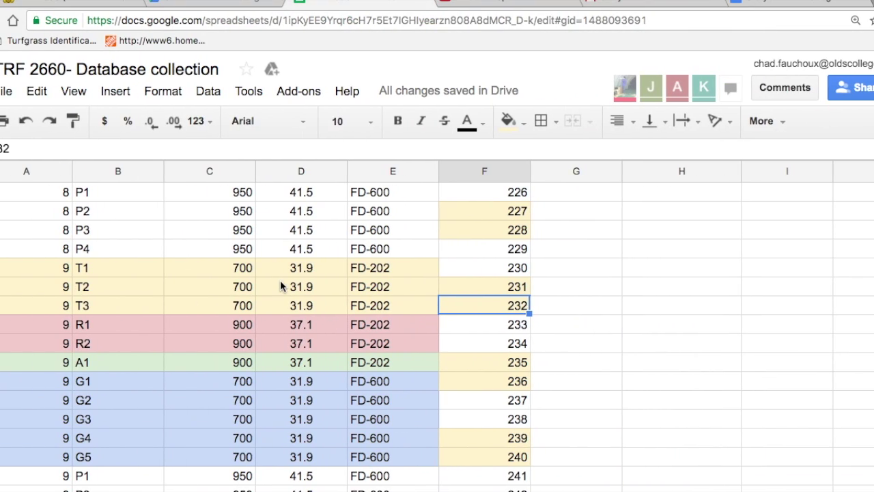
click(122, 325)
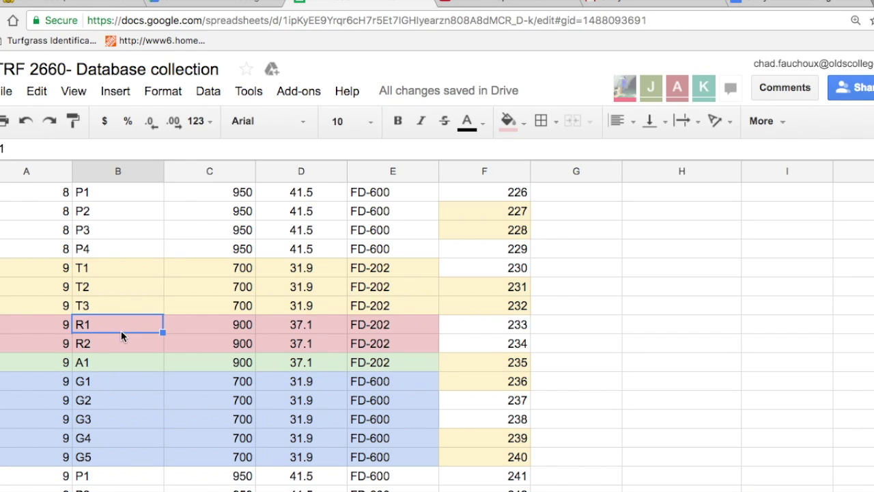
click(120, 344)
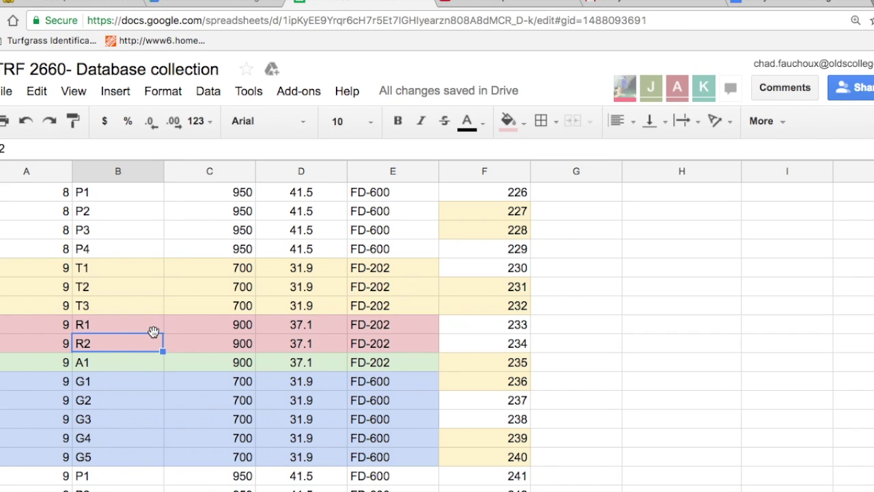
key(ctrl+Left)
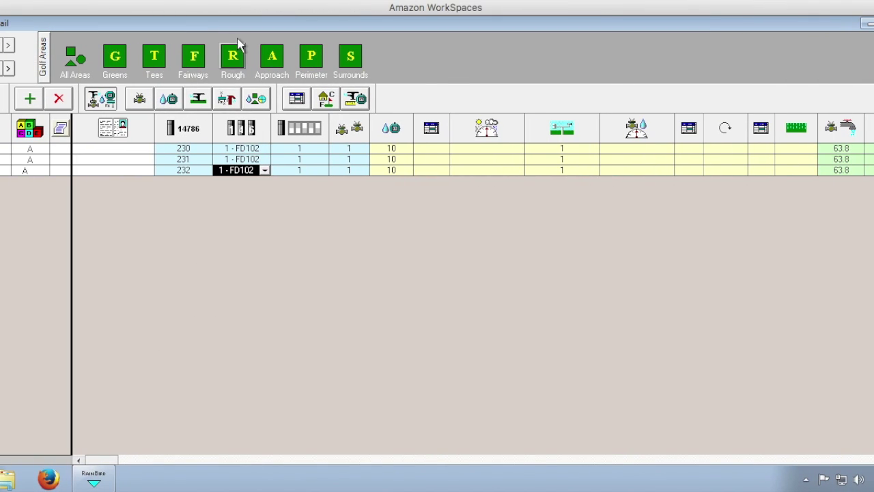
click(234, 56)
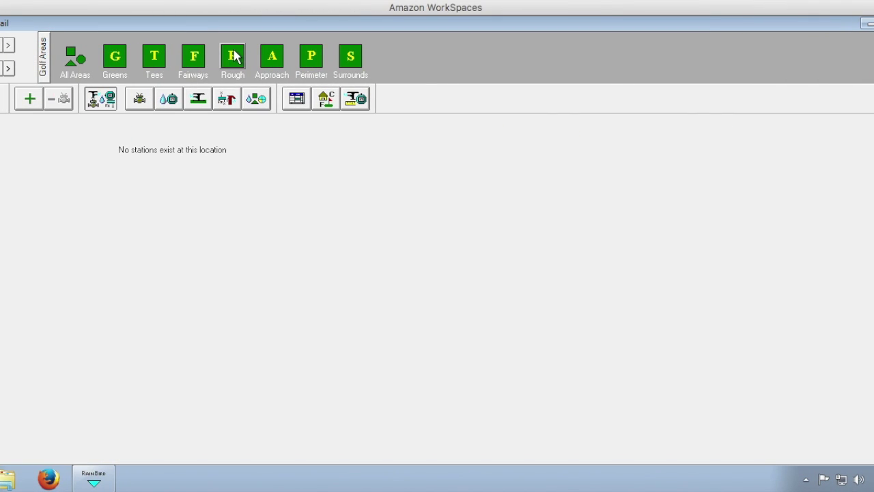
click(38, 100)
click(37, 100)
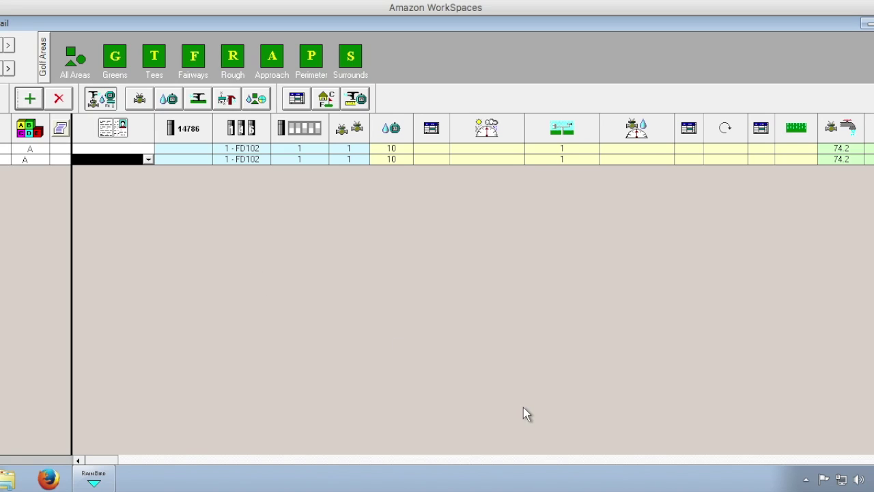
Look up the R1 and R2 addresses in the spreadsheet and enter 233 and 234 as the rough stations' decoder addresses
key(ctrl+Right)
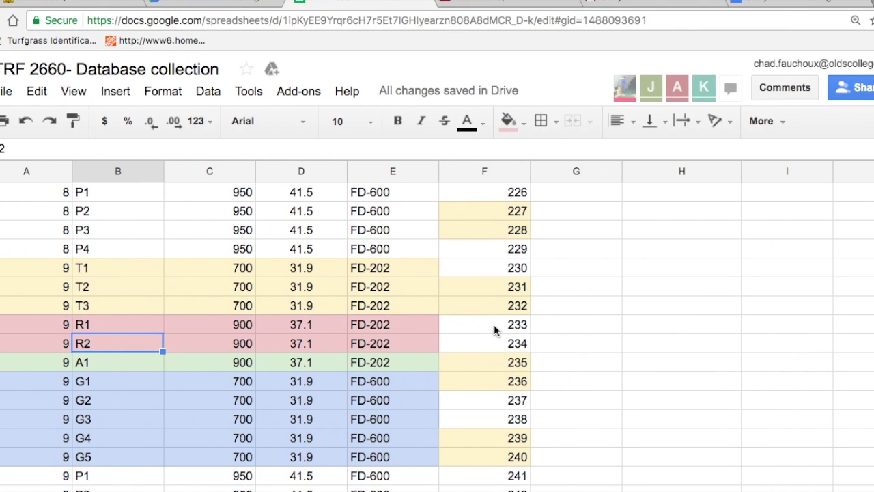
click(493, 325)
click(494, 346)
key(ctrl+Left)
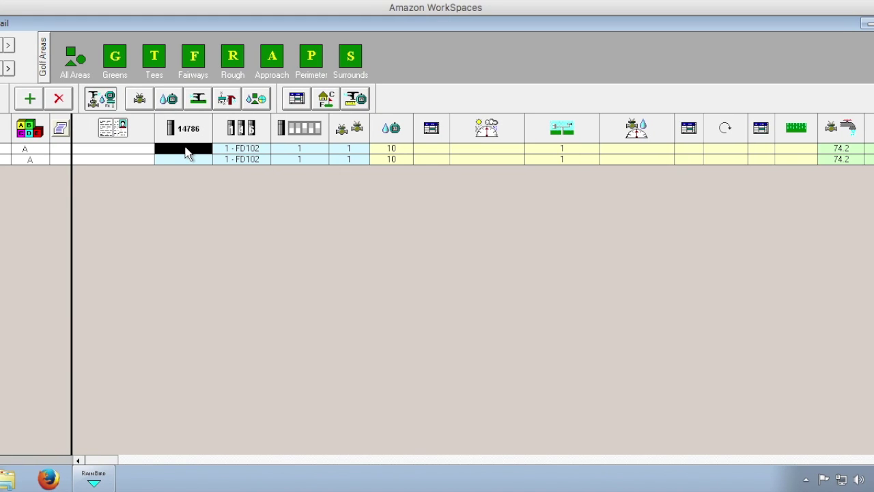
text(233)
click(189, 158)
text(2)
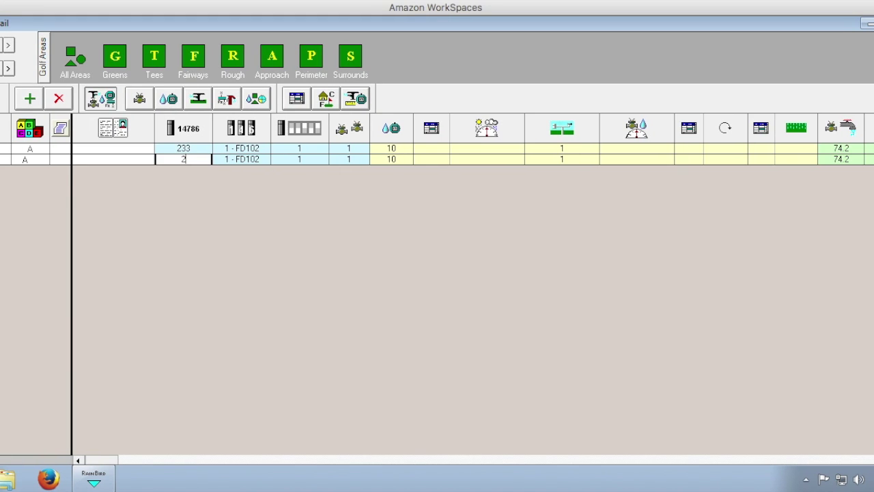
text(34)
key(Tab)
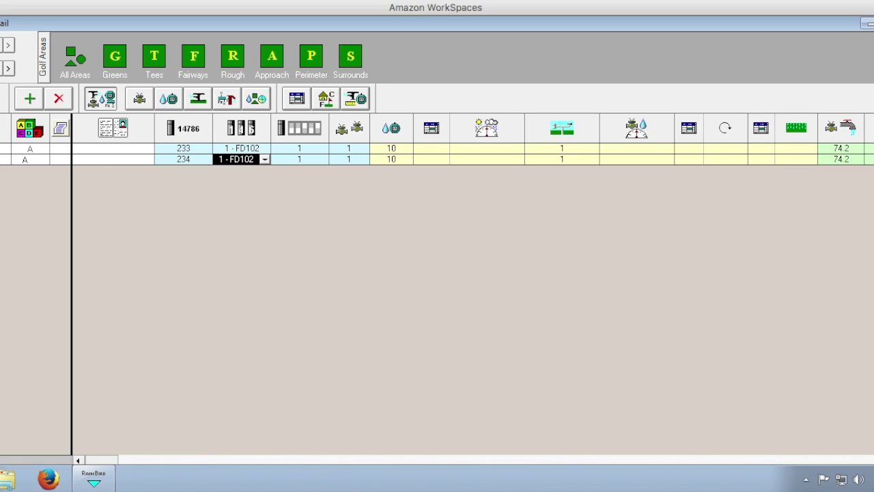
Check hole 9's approach station A1 in the spreadsheet and add one station to the Approach area in Cirrus
key(ctrl+Right)
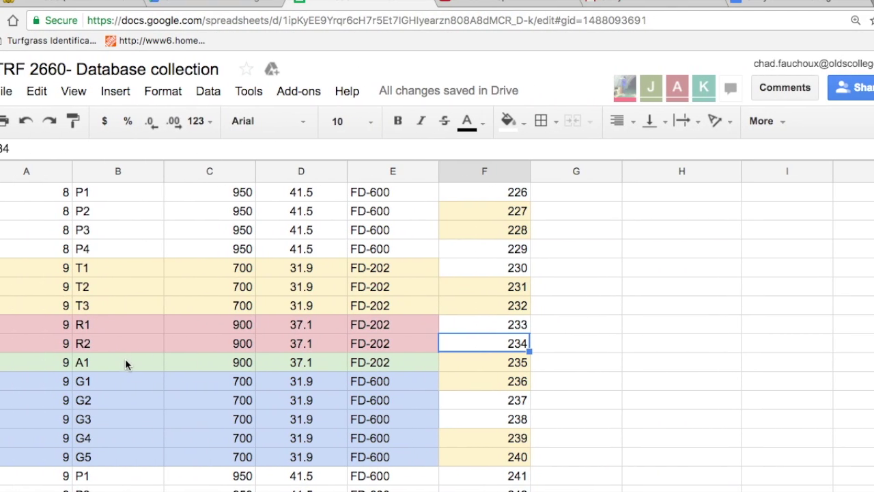
scroll(126, 361, down, 3)
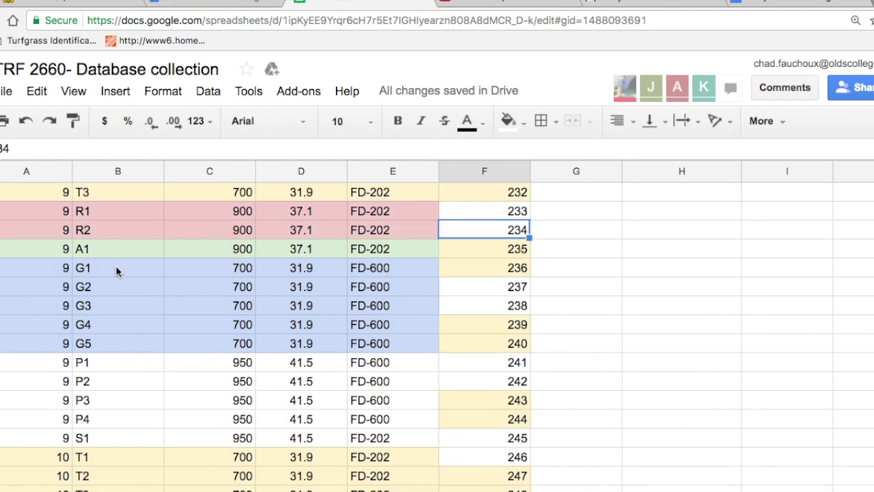
click(121, 252)
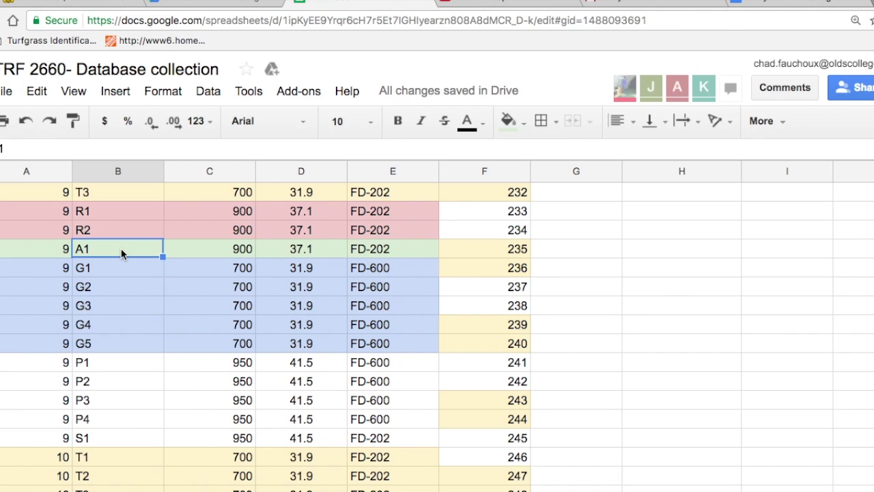
key(ctrl+Left)
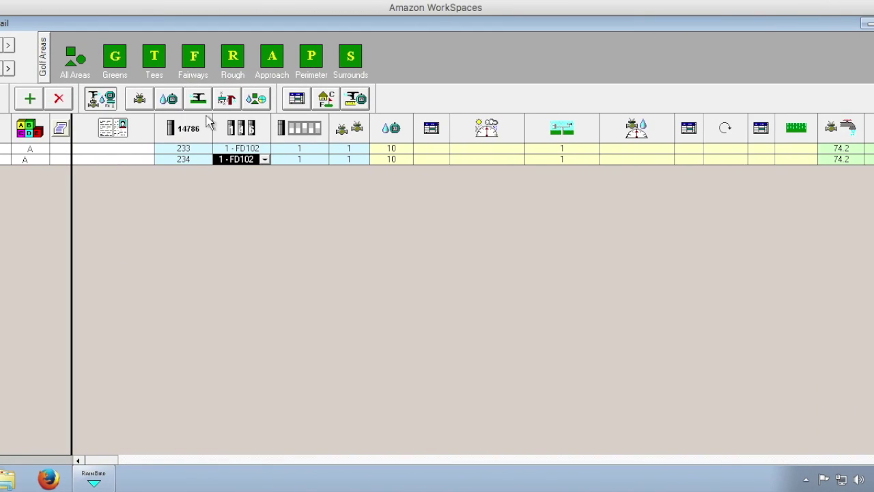
click(268, 61)
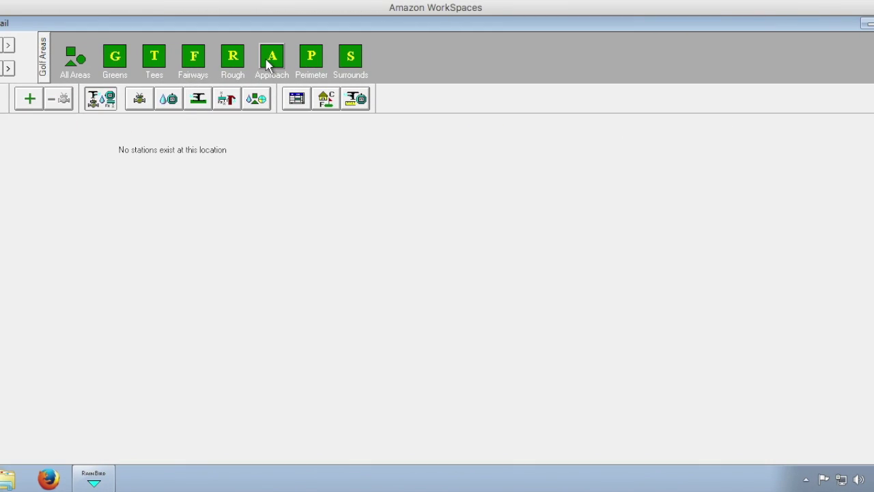
click(29, 98)
Look up A1's address in the spreadsheet and enter 235 as the approach station's decoder address
key(ctrl+Right)
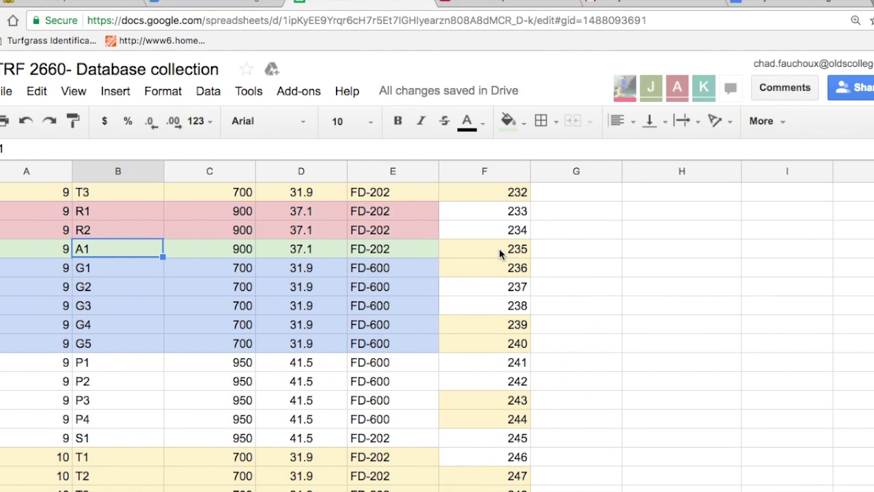
key(ctrl+Left)
click(167, 148)
text(2)
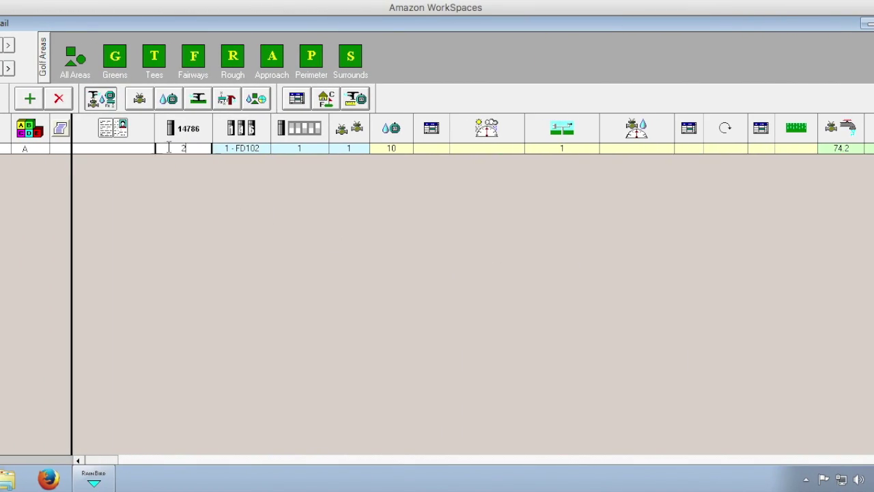
text(35)
click(170, 152)
Check hole 9's G1 to G5 stations and addresses in the spreadsheet and add five stations to the Greens area in Cirrus
click(116, 60)
key(ctrl+Right)
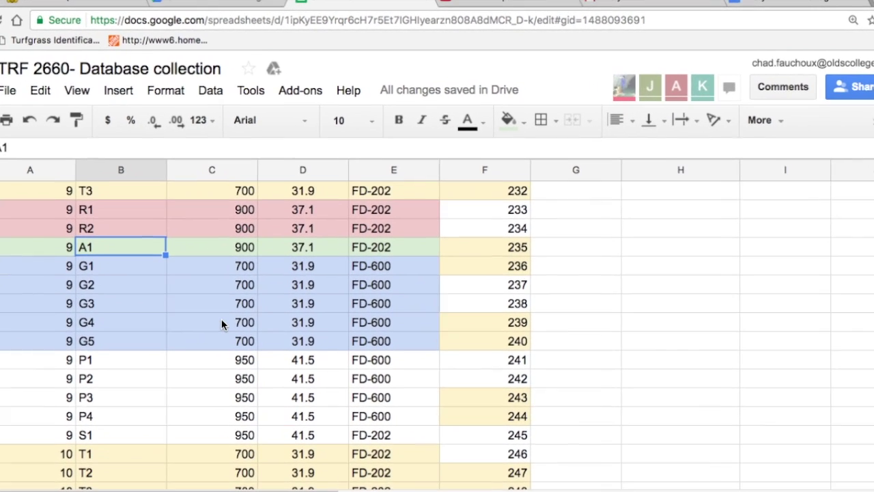
click(125, 263)
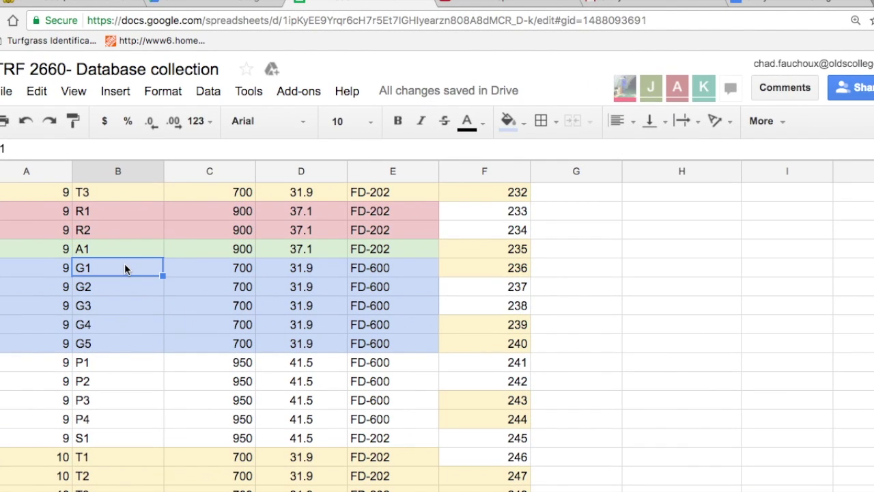
click(468, 266)
click(468, 346)
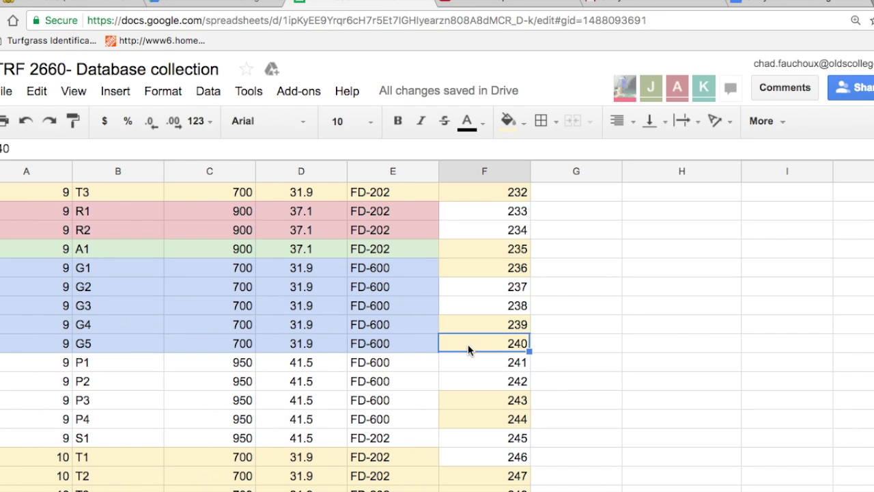
key(super+Tab)
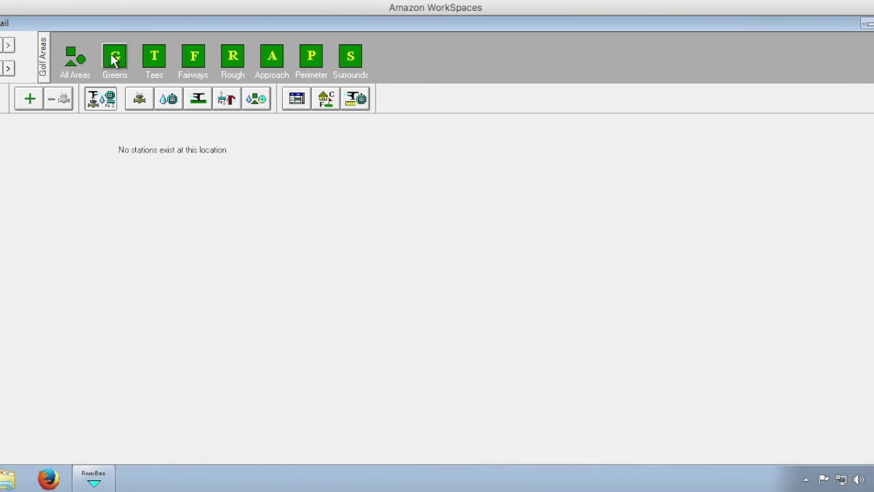
click(31, 102)
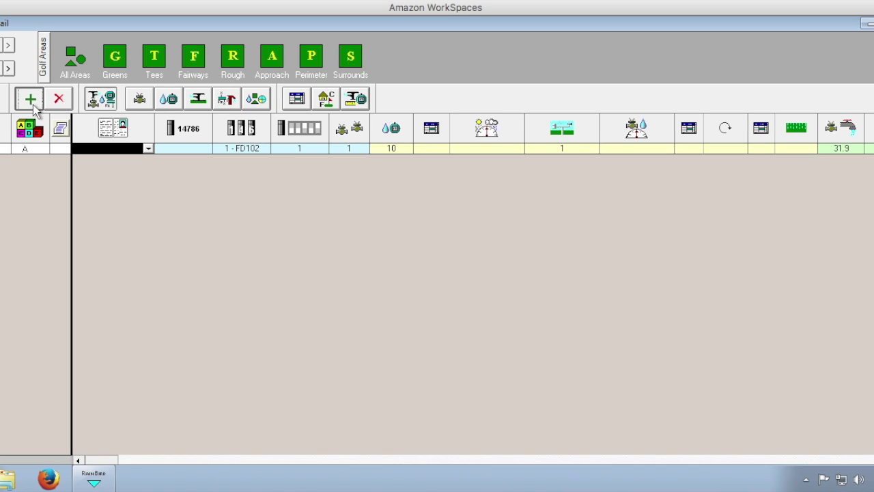
click(31, 102)
click(31, 102)
click(32, 102)
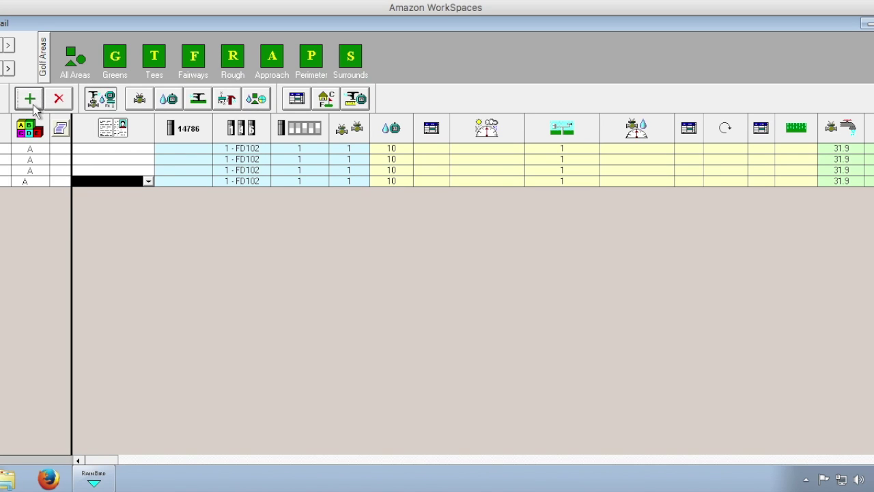
click(32, 102)
Enter 236, 237, 238, 239 and 240 as the decoder addresses of the five greens stations
click(161, 149)
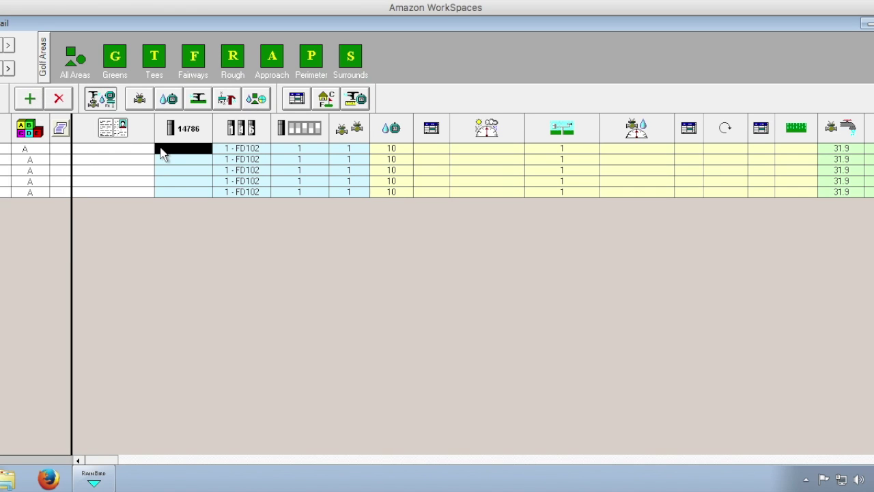
text(236)
key(Return)
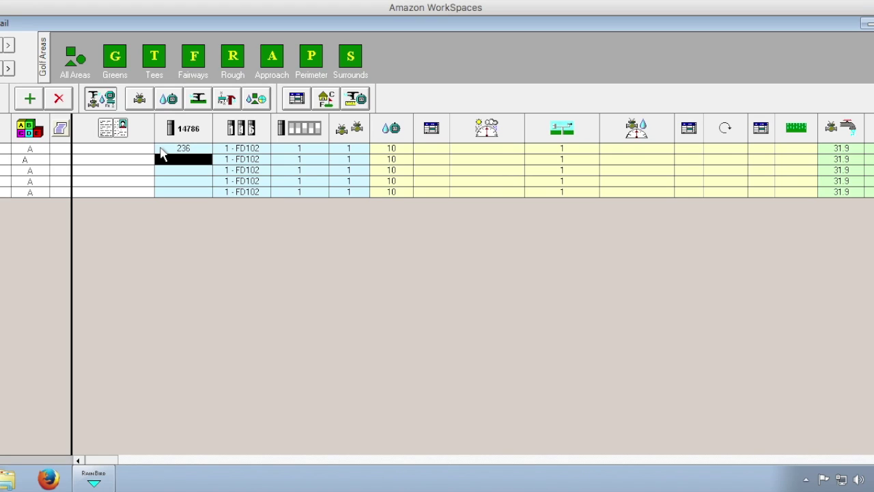
text(237)
key(Return)
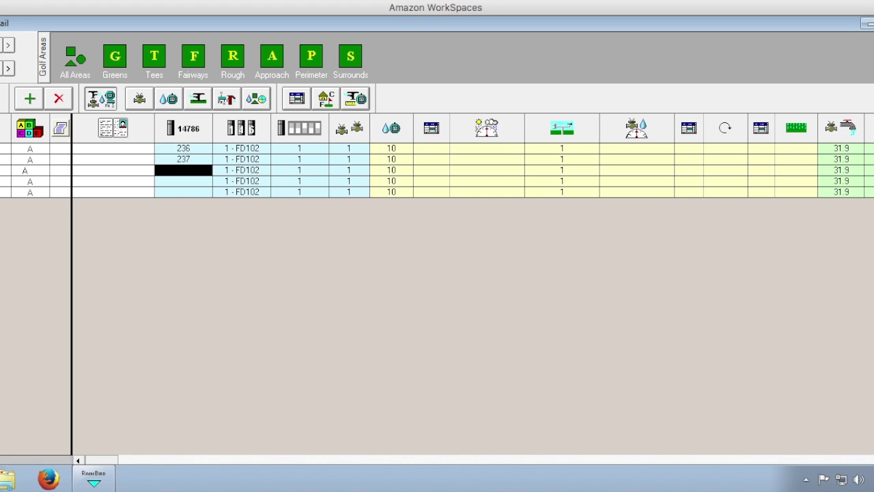
text(238)
key(Return)
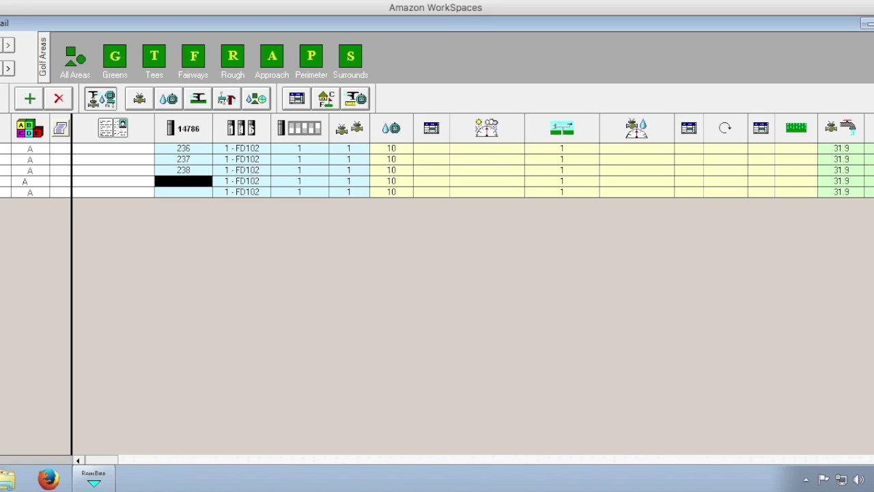
text(239)
key(Return)
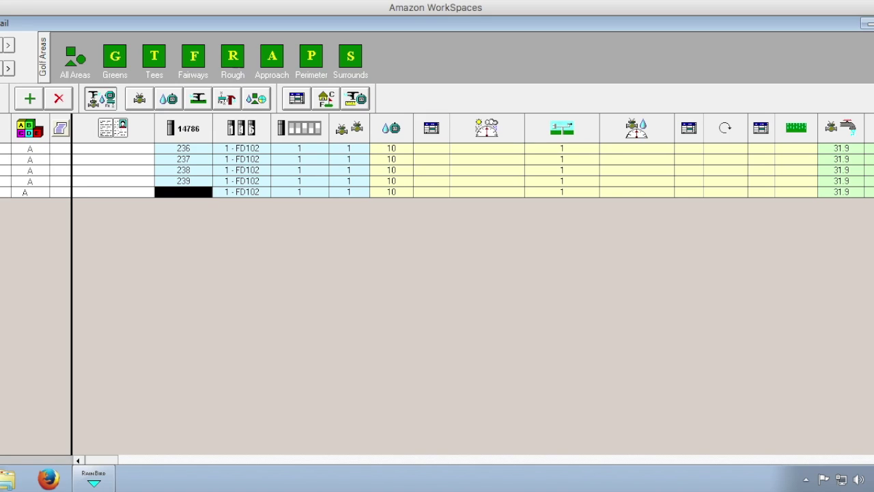
text(240)
key(Tab)
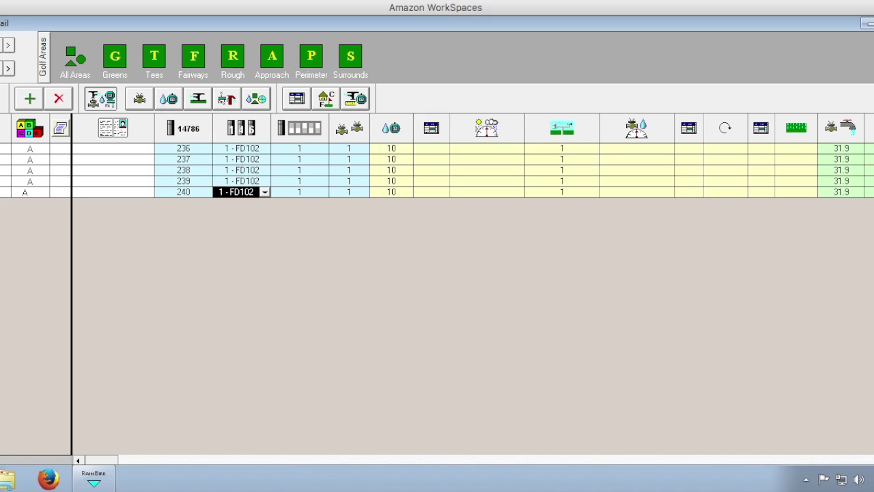
Check hole 9's P1 to P4 stations and addresses in the spreadsheet and add four stations to the Perimeter area in Cirrus
click(309, 56)
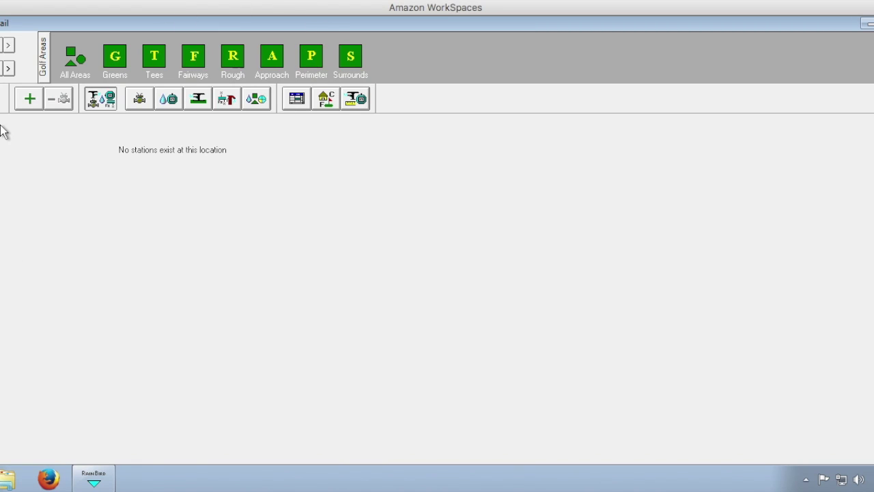
key(super+Tab)
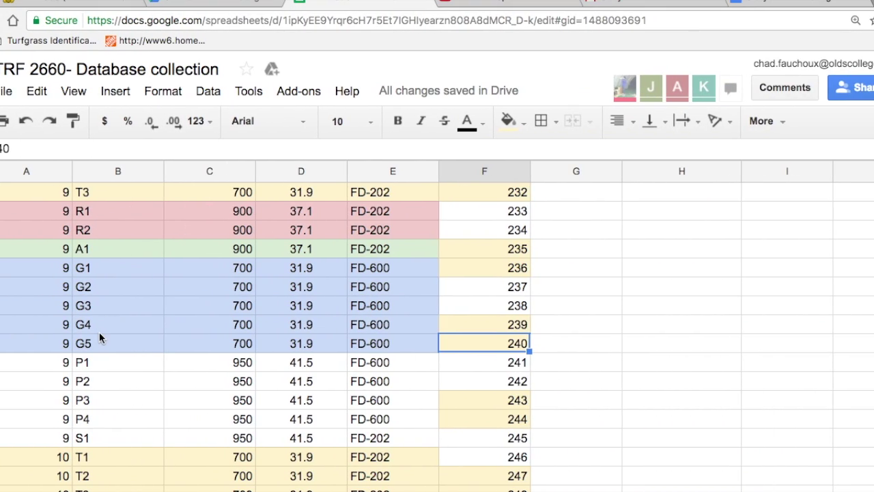
click(109, 364)
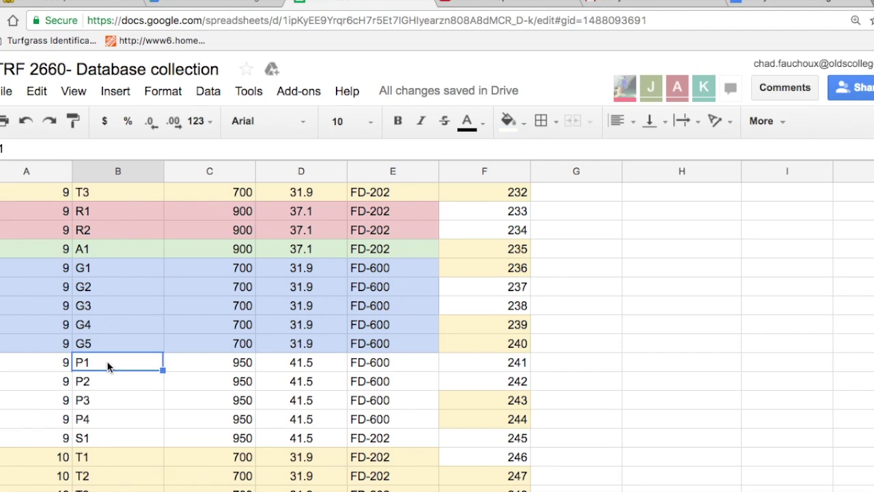
click(109, 421)
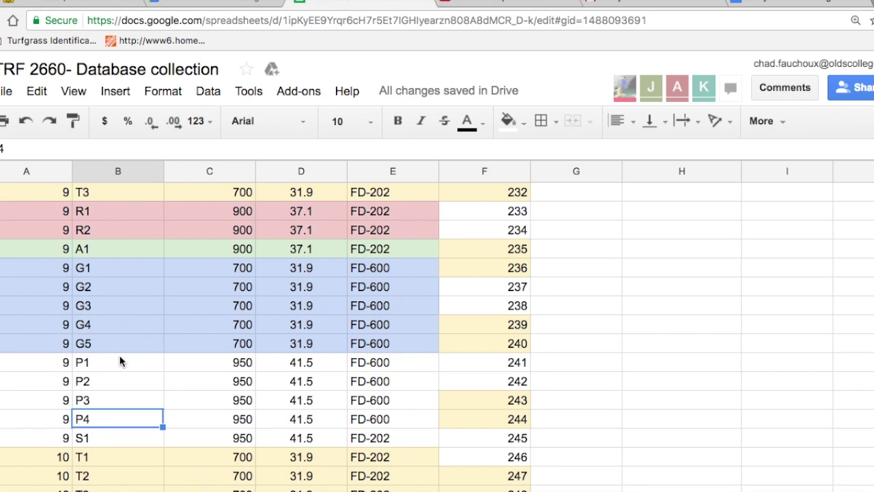
click(503, 364)
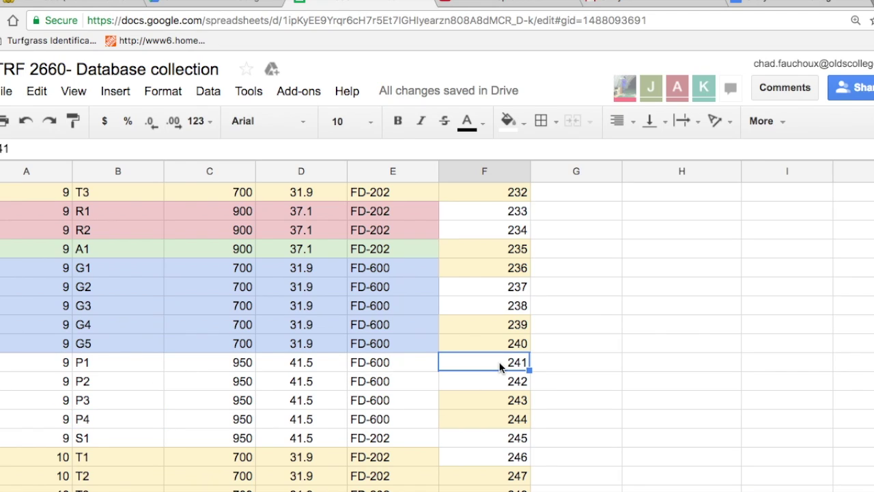
click(518, 440)
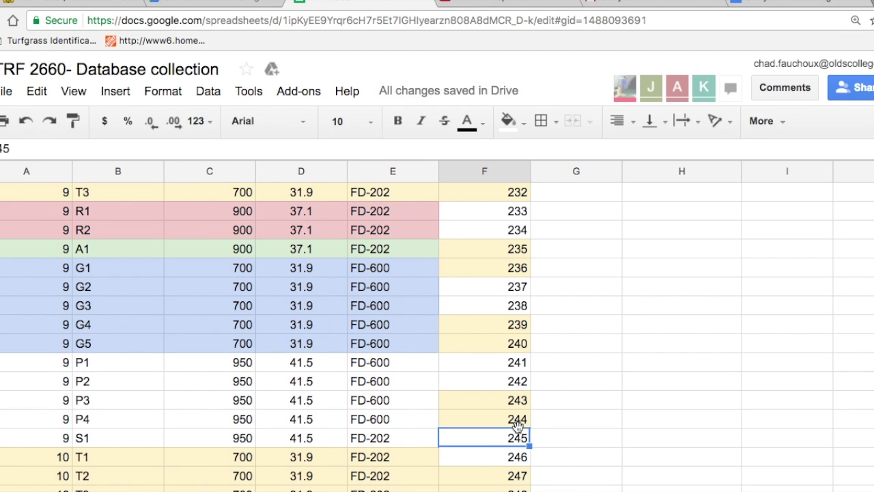
click(521, 424)
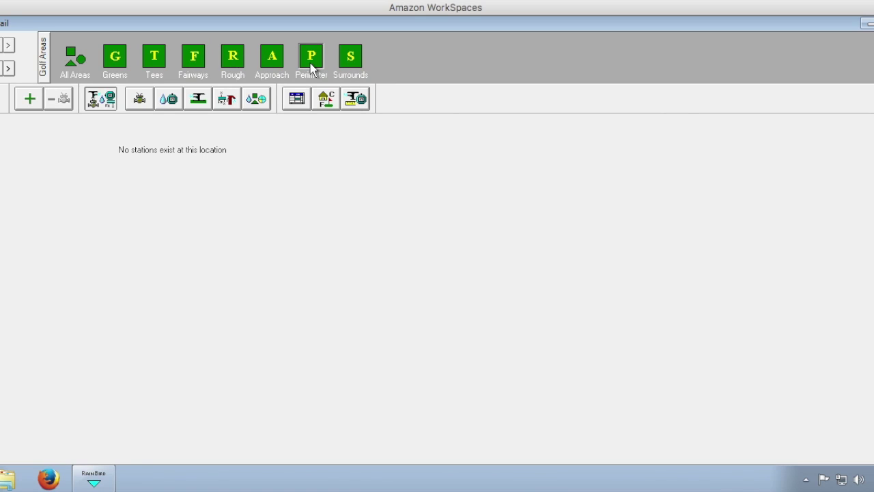
click(30, 100)
click(29, 100)
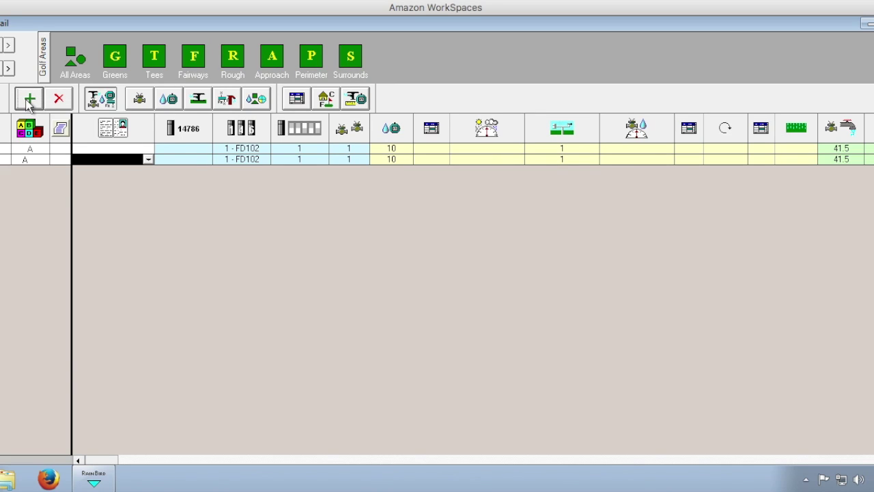
click(29, 100)
click(29, 99)
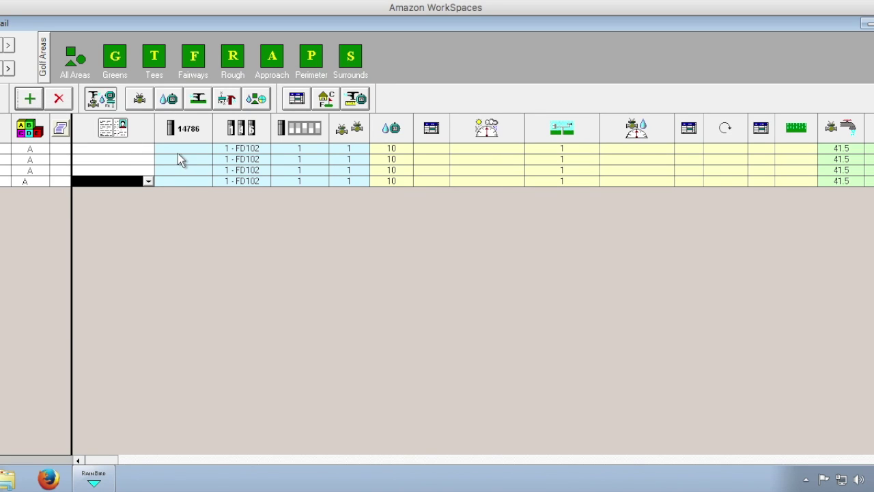
Enter 241, 242, 243 and 244 as the decoder addresses of the four perimeter stations
click(177, 152)
text(241)
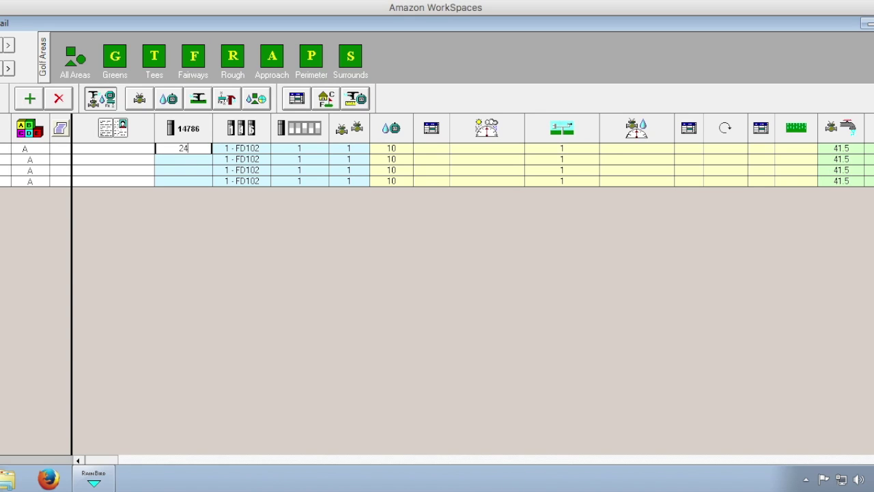
key(Tab)
click(179, 158)
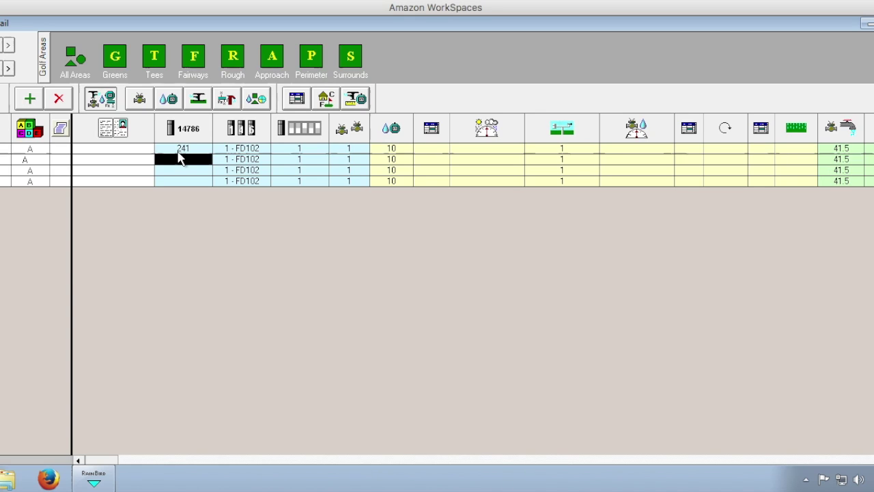
text(242)
click(183, 170)
text(243)
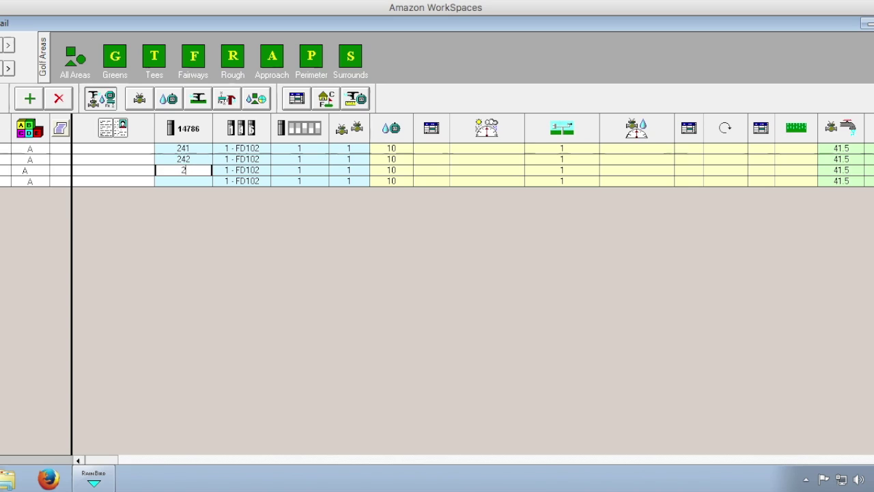
click(183, 180)
text(244)
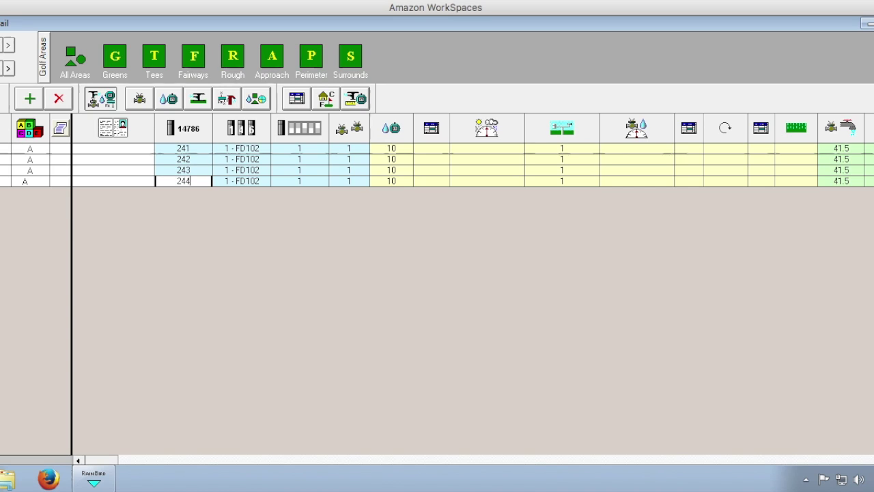
key(Tab)
Check hole 9's S1 station and address in the spreadsheet and add one station to the Surrounds area in Cirrus
key(ctrl+Right)
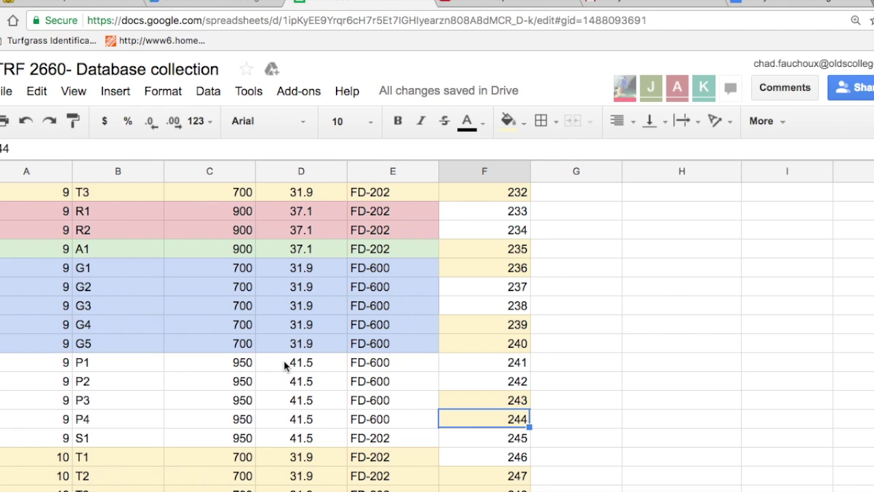
scroll(287, 362, left, 1)
scroll(287, 361, right, 1)
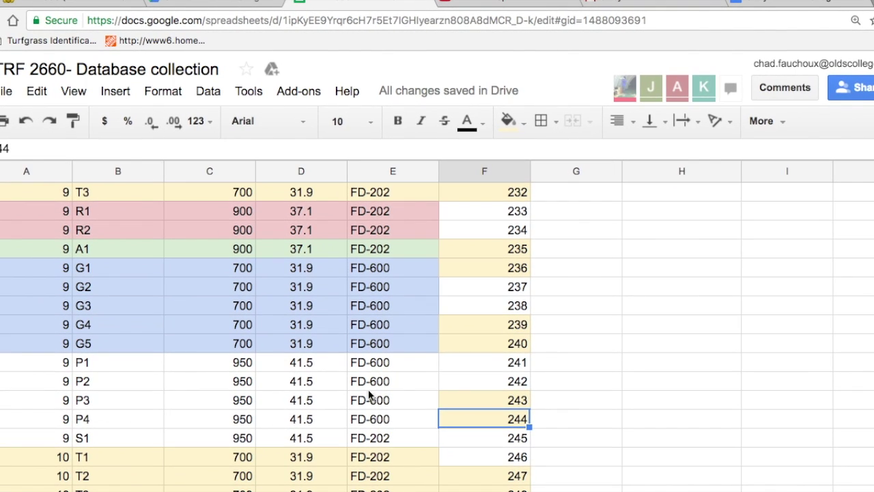
click(120, 437)
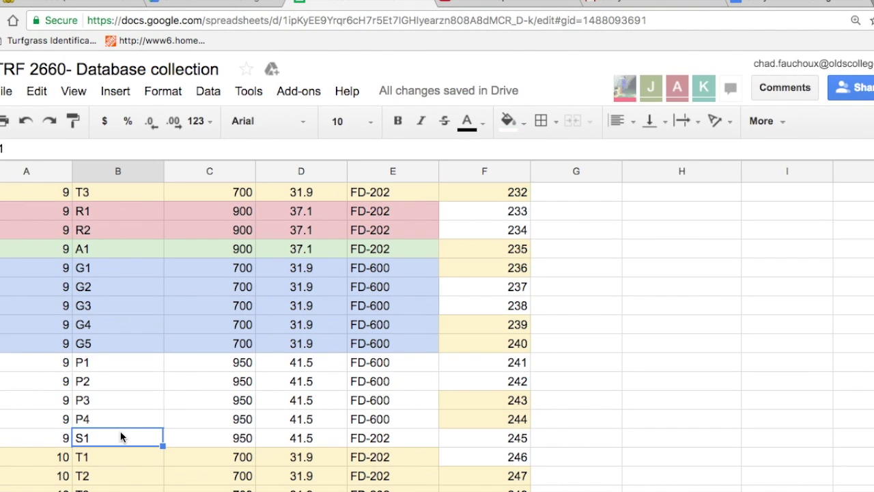
click(514, 439)
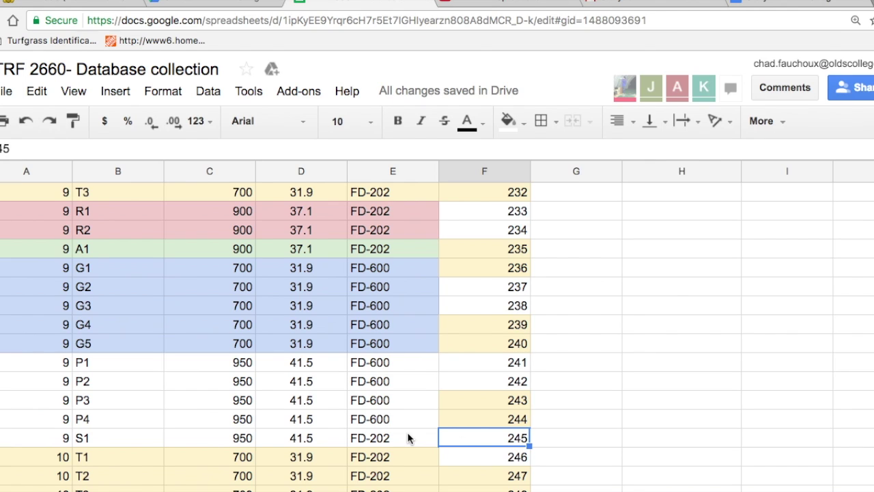
key(ctrl+Left)
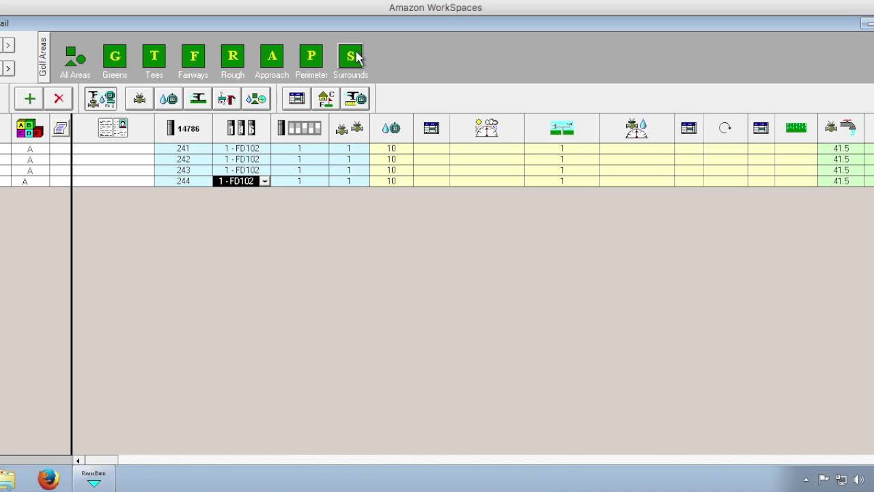
click(351, 56)
click(29, 99)
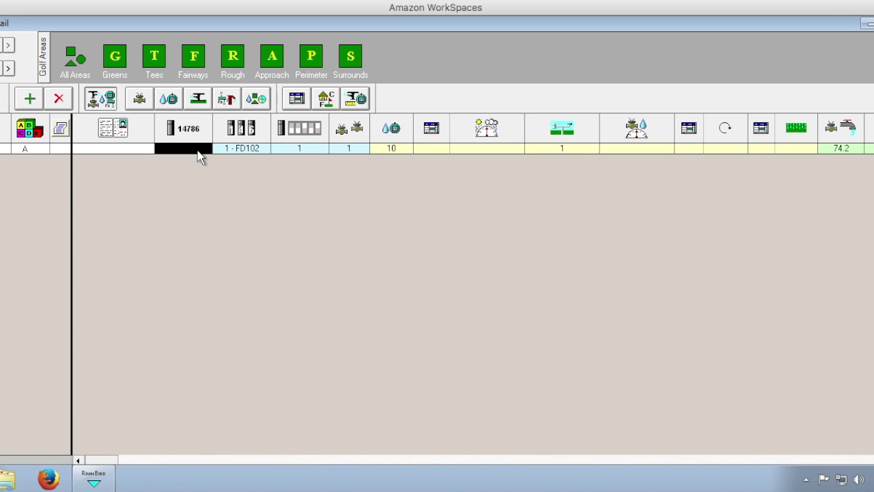
Enter 245 as the surrounds station's decoder address
click(198, 150)
text(245)
key(Tab)
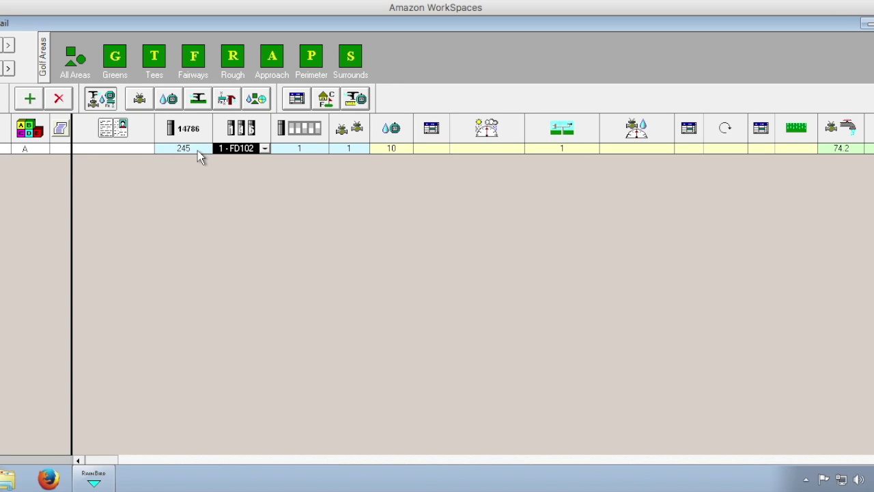
Show hole 9's stations for all golf areas and review their decoder addresses and decoder types
click(77, 59)
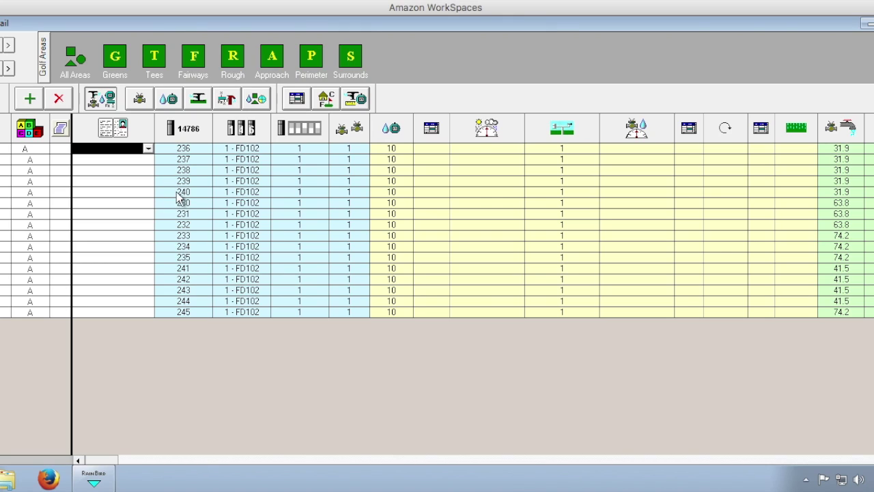
click(199, 180)
click(202, 151)
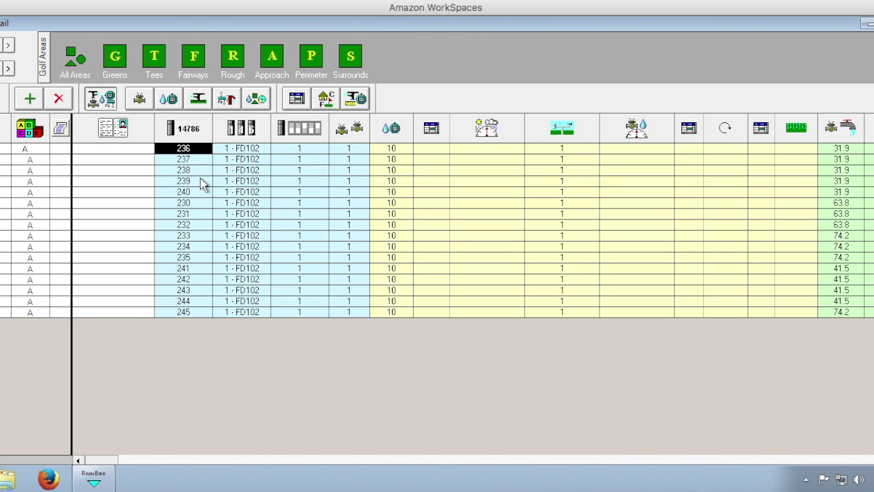
click(260, 149)
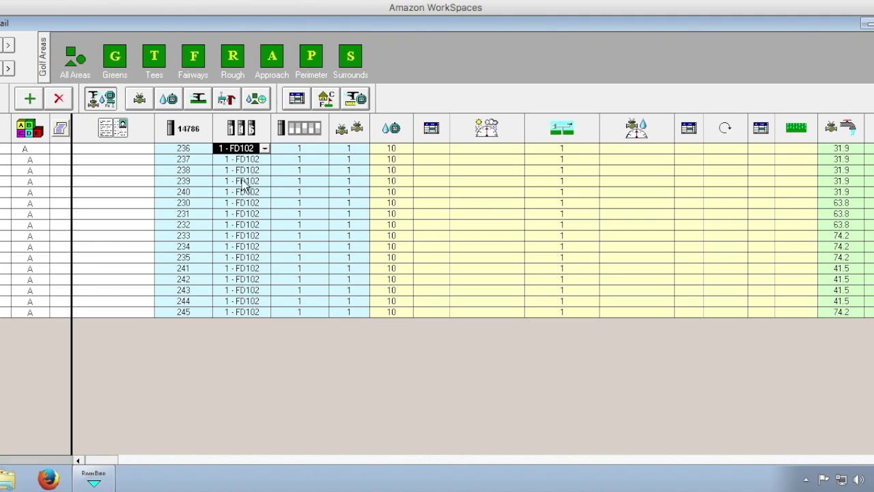
Set the decoder type to 2 - FD601 for the greens stations with addresses 236 and 238
click(116, 60)
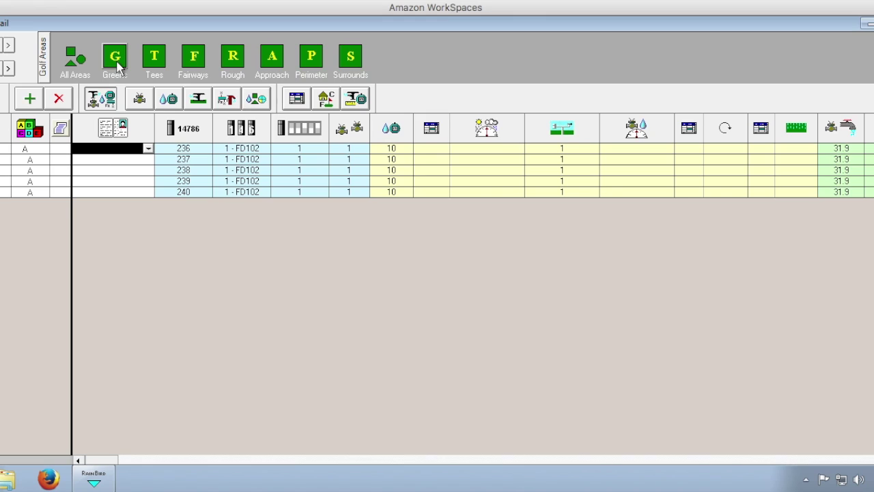
click(241, 150)
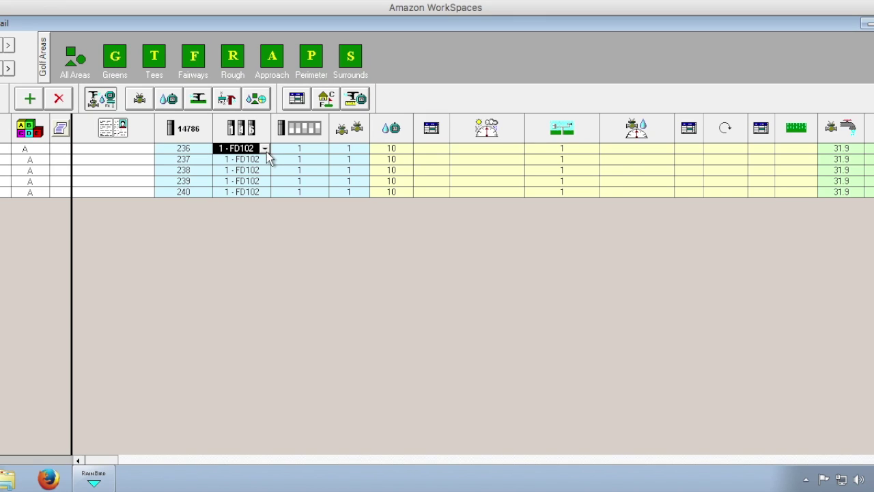
click(265, 149)
click(246, 169)
click(264, 162)
click(265, 159)
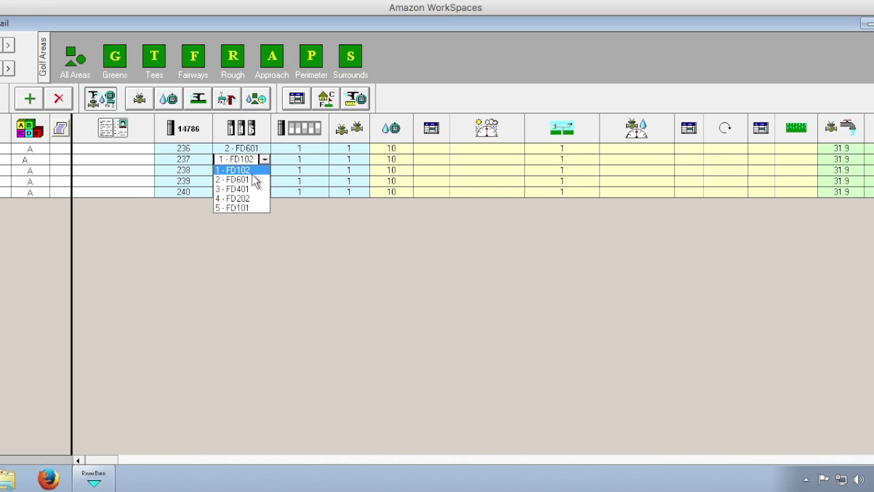
click(255, 179)
click(261, 174)
click(265, 171)
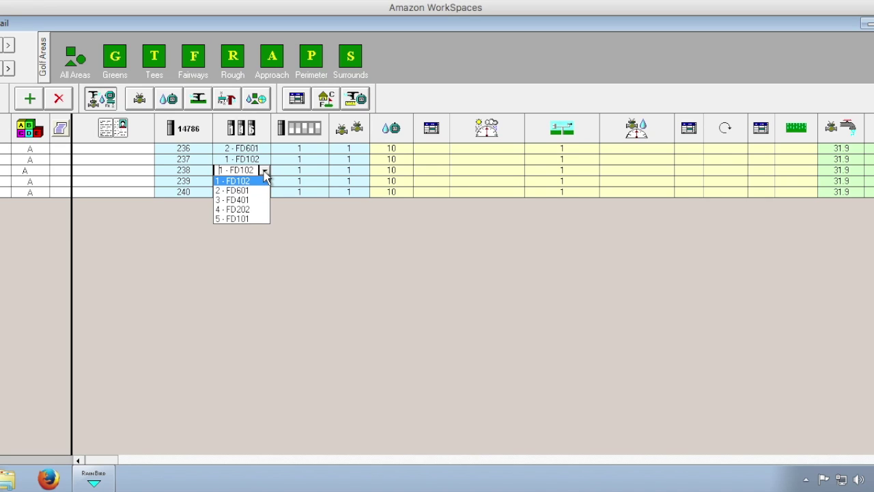
click(250, 191)
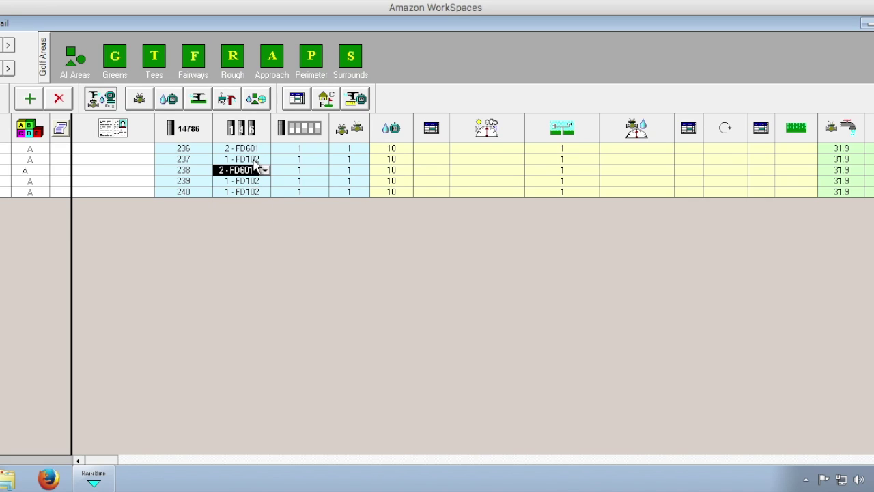
Set the decoder type to 2 - FD601 for the greens stations with addresses 237, 239 and 240
click(262, 161)
click(264, 160)
click(250, 179)
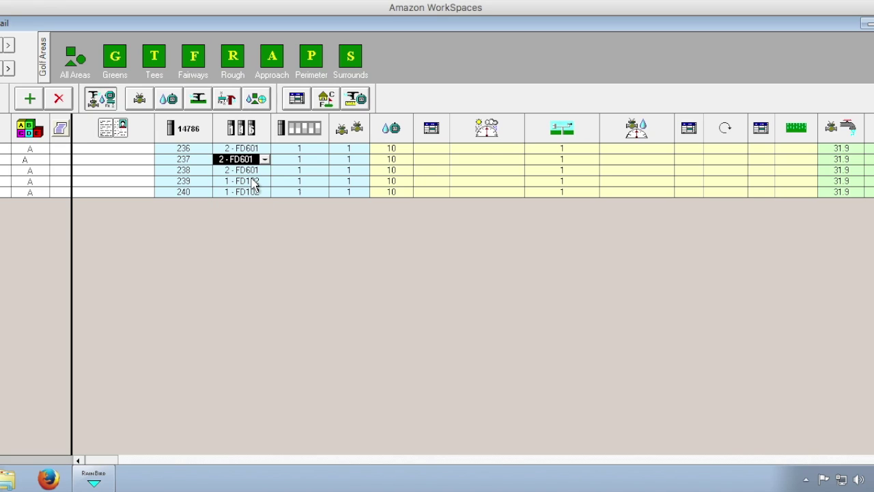
click(251, 181)
click(265, 181)
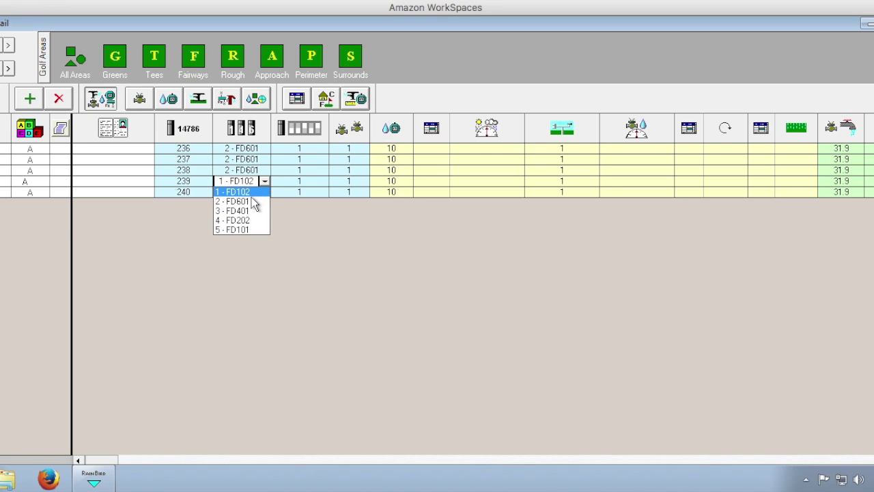
click(253, 197)
click(254, 193)
click(265, 192)
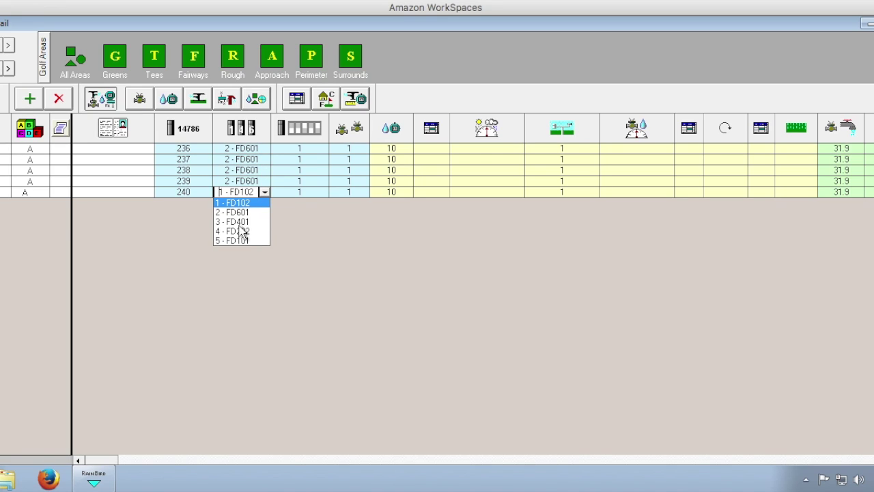
click(248, 213)
Show all golf areas again and check the decoder types and addresses across hole 9's stations
click(76, 60)
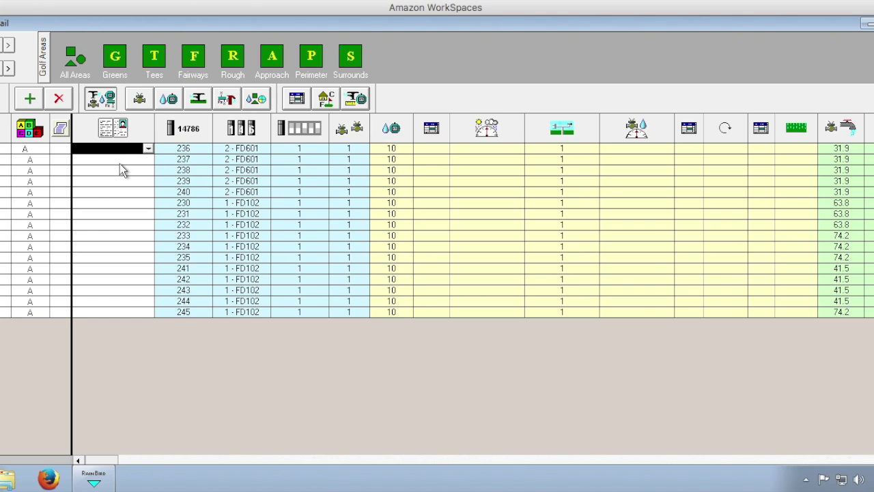
click(257, 150)
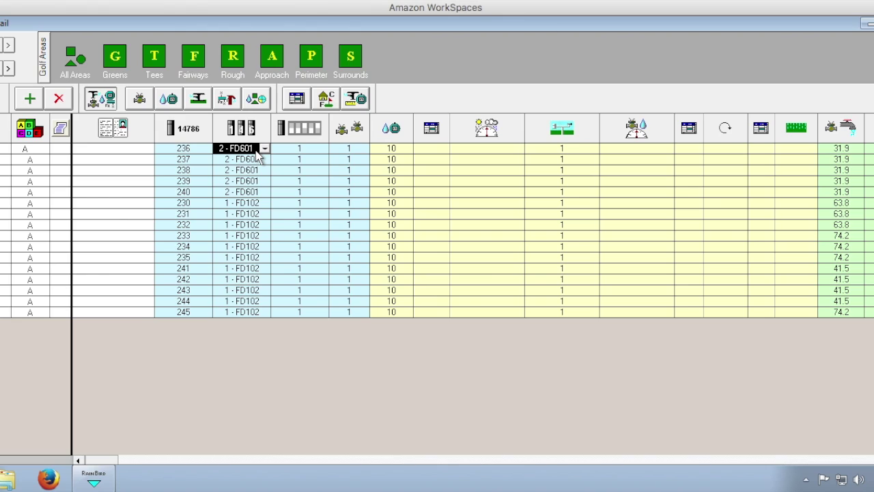
click(262, 204)
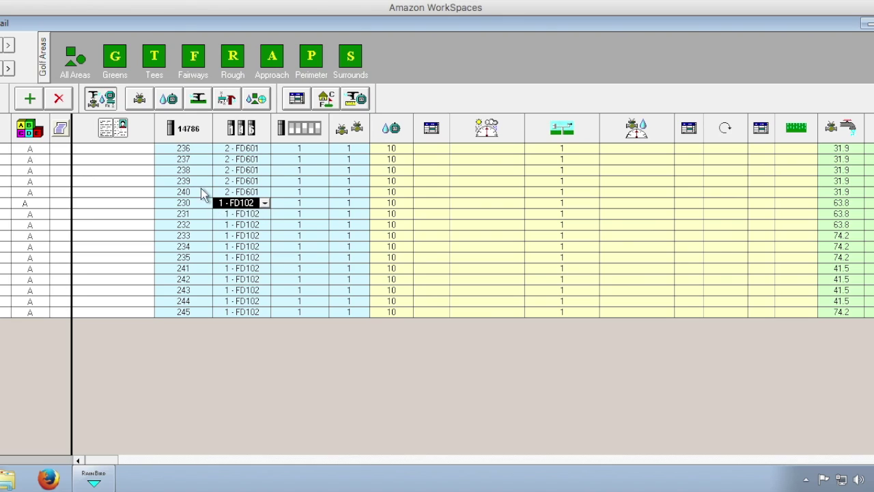
click(205, 150)
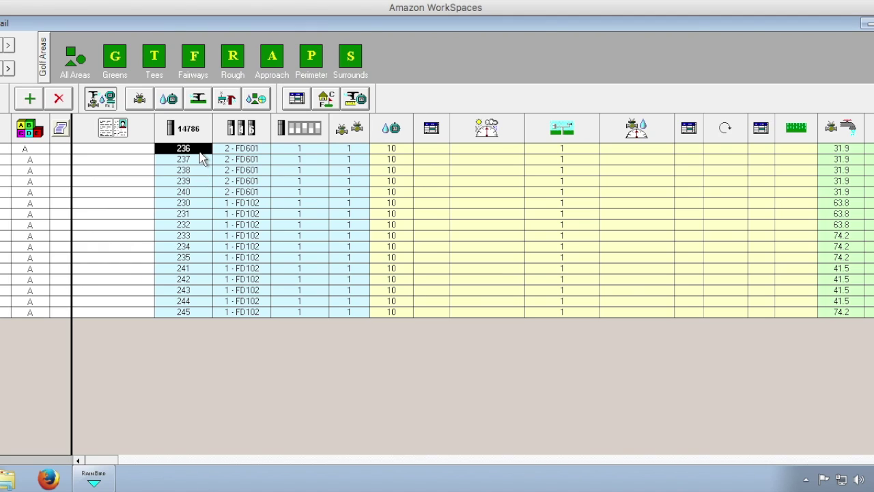
click(189, 311)
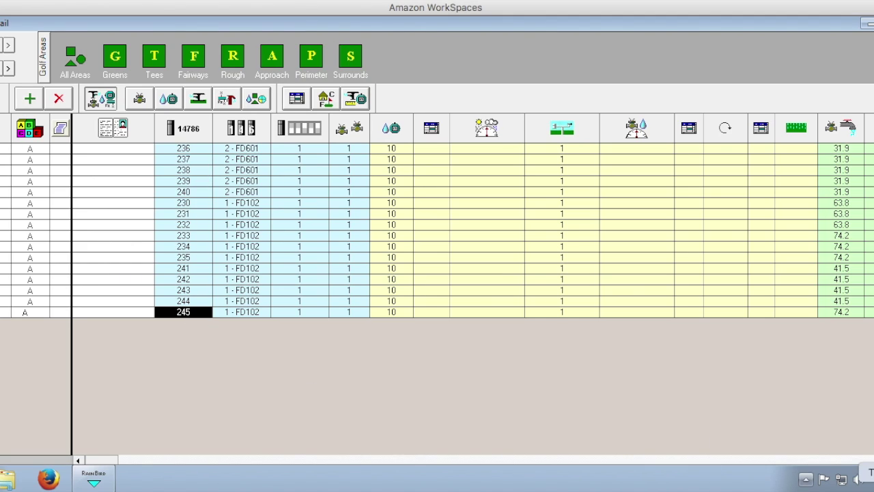
right_click(794, 487)
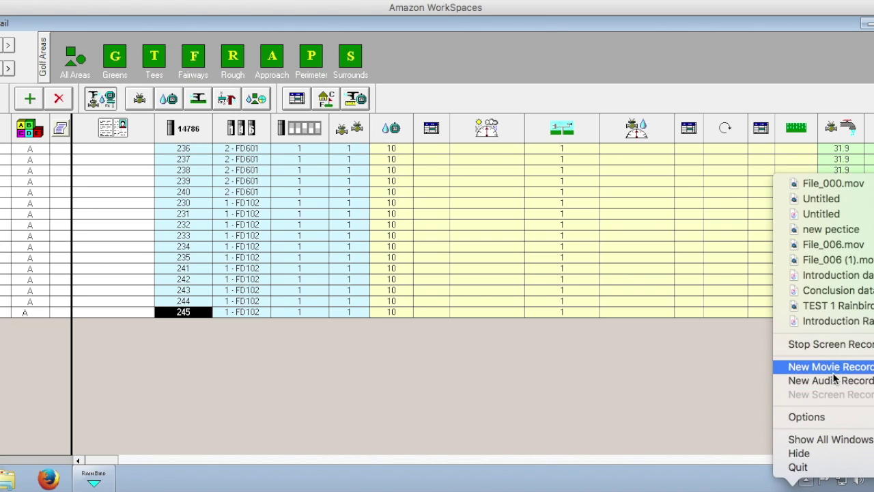